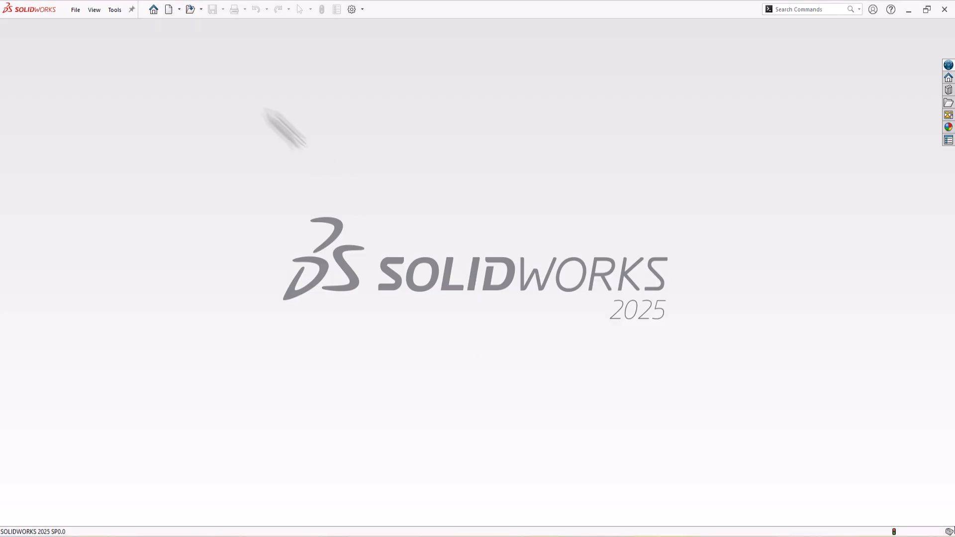
# Step: Create a new part and start a sketch on the Front Plane
pyautogui.click(170, 10)
pyautogui.doubleClick(390, 271)
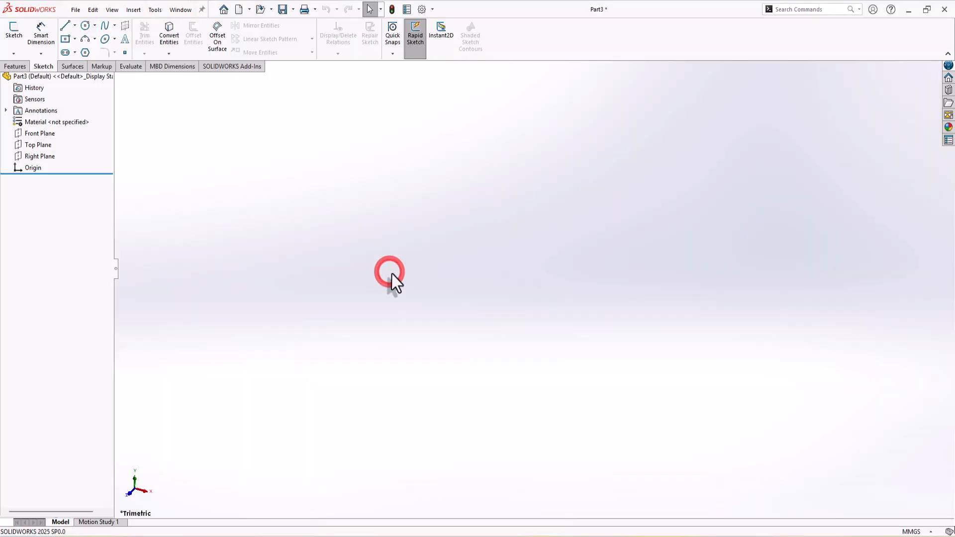
pyautogui.click(38, 175)
pyautogui.click(37, 154)
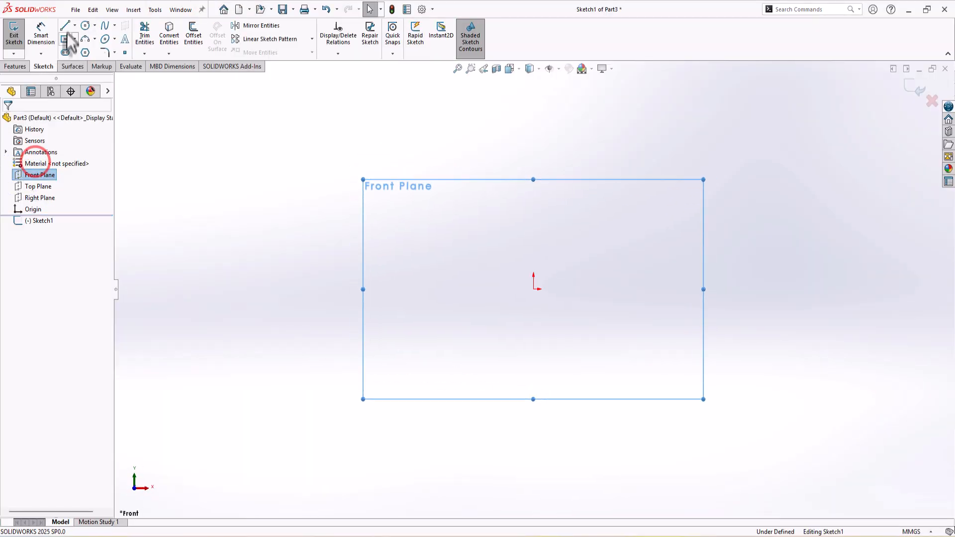
# Step: Sketch a closed stepped outline about 98 mm wide from the origin, with an upper tab, a right-hand arm and a lower-left notch
pyautogui.click(67, 29)
pyautogui.click(534, 288)
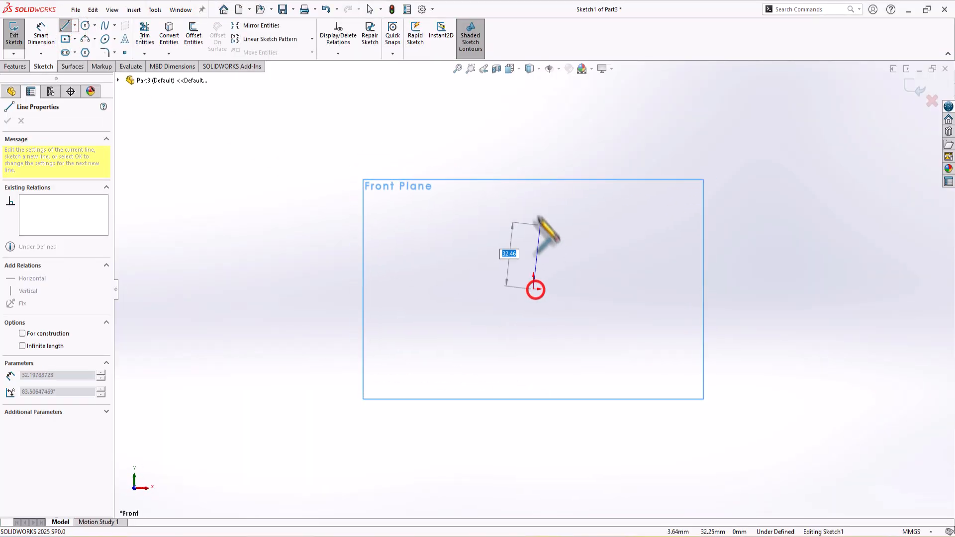
pyautogui.click(533, 187)
pyautogui.click(579, 187)
pyautogui.click(579, 161)
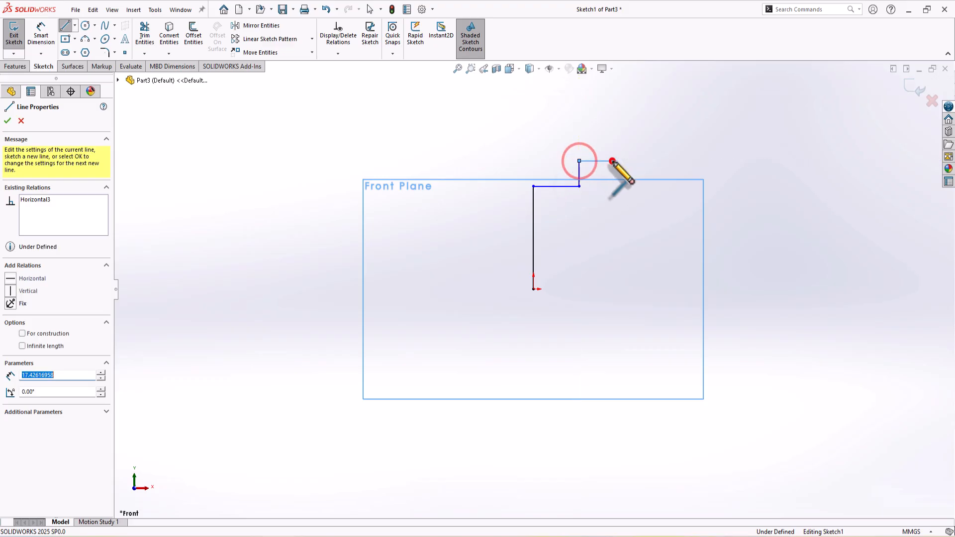
pyautogui.click(612, 160)
pyautogui.click(612, 232)
pyautogui.click(721, 232)
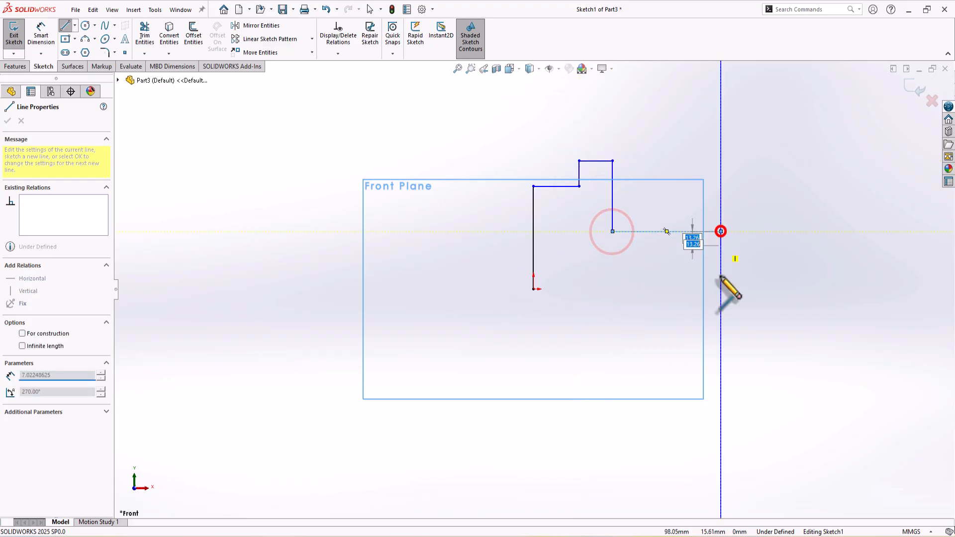
pyautogui.click(721, 261)
pyautogui.click(632, 262)
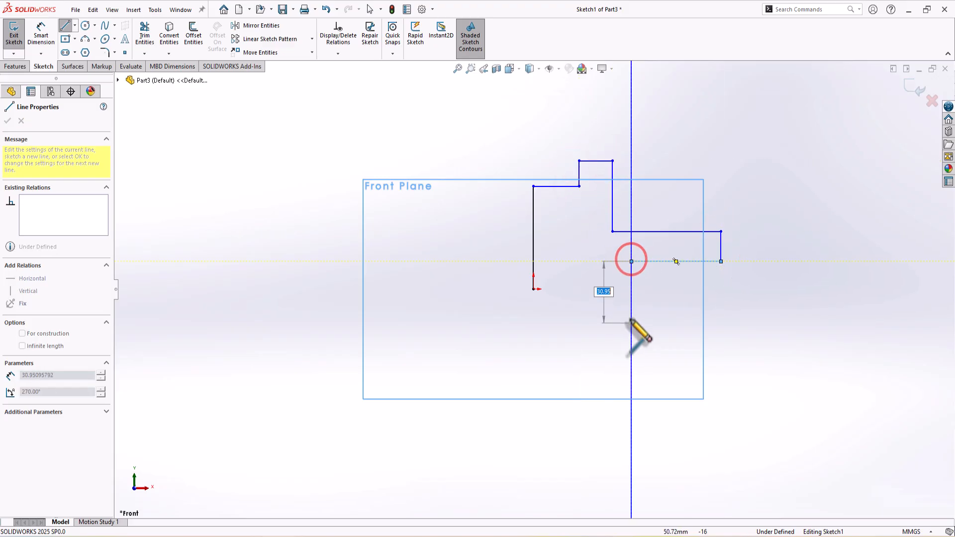
pyautogui.click(632, 313)
pyautogui.click(551, 312)
pyautogui.click(551, 289)
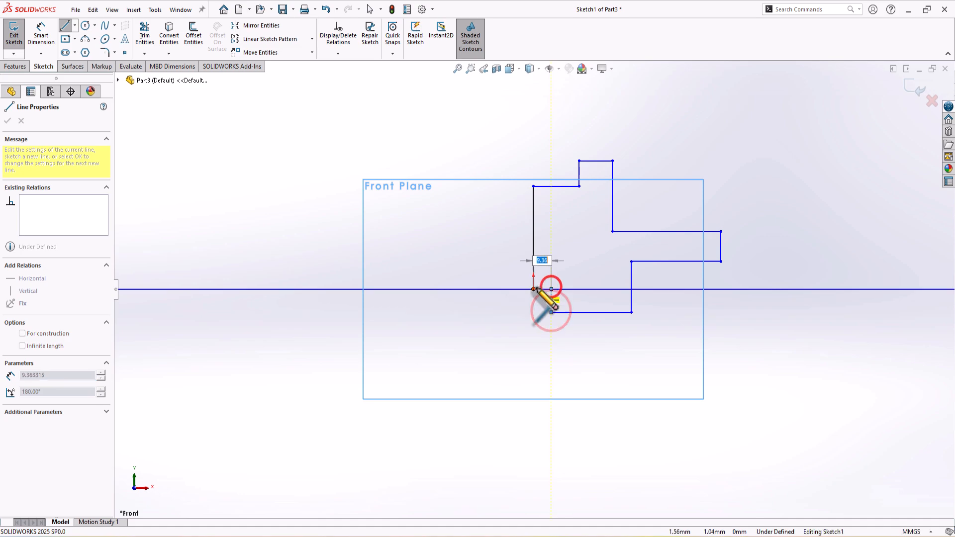
pyautogui.click(533, 289)
pyautogui.rightClick(531, 325)
pyautogui.click(557, 333)
# Step: Make the vertical and horizontal edges of the lower-left notch equal in length
pyautogui.click(551, 298)
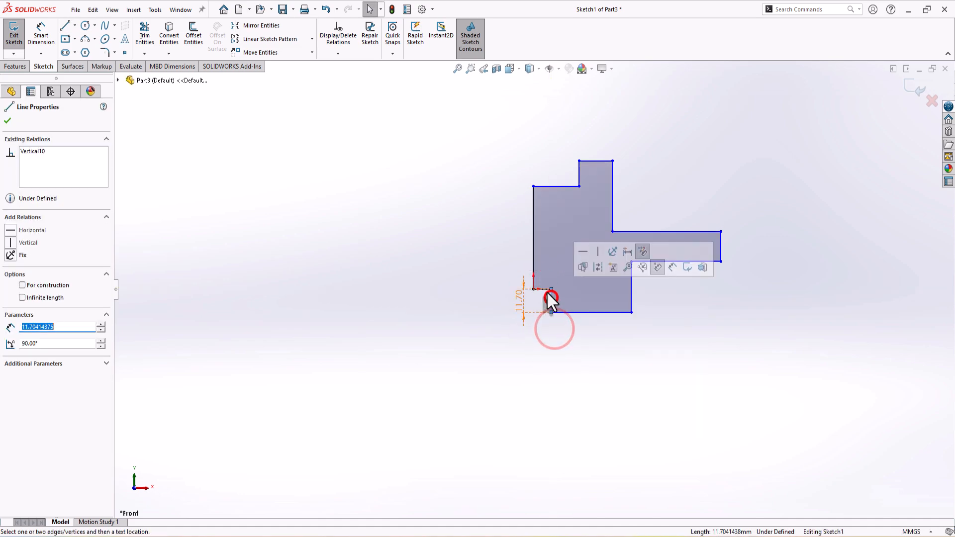
pyautogui.keyDown('ctrl'); pyautogui.click(545, 290); pyautogui.keyUp('ctrl')
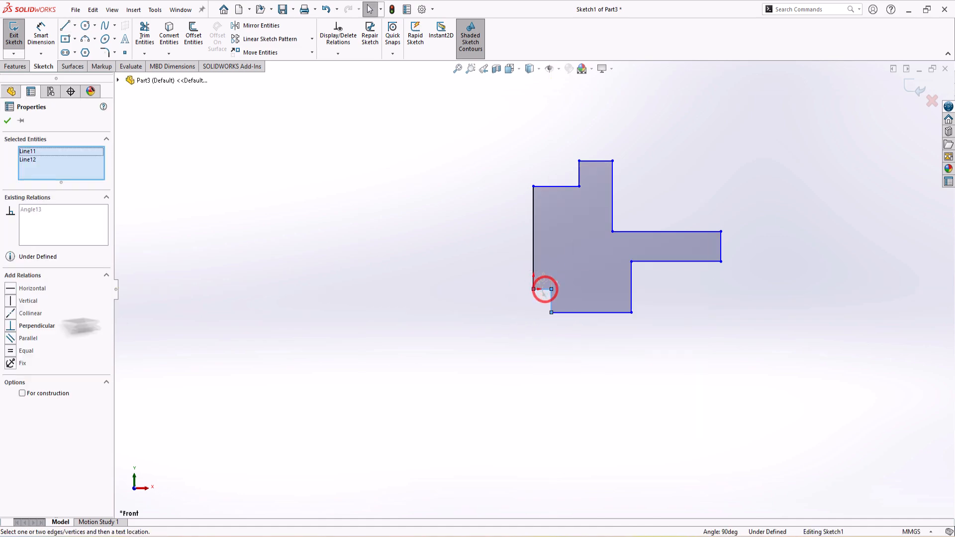
pyautogui.click(10, 352)
pyautogui.click(457, 357)
pyautogui.scroll(4, 577, 305)
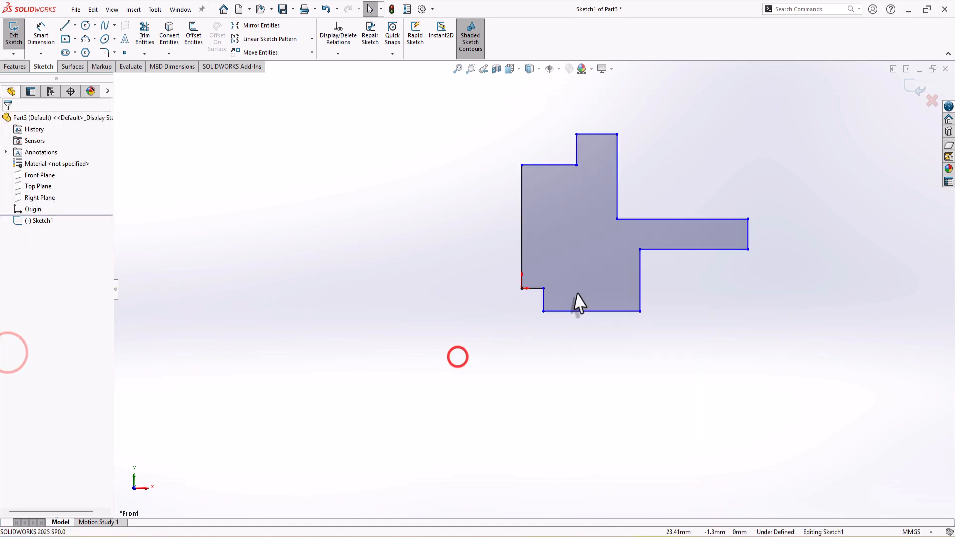
# Step: Dimension the height of the lower-left notch as 10 mm
pyautogui.click(49, 41)
pyautogui.click(523, 301)
pyautogui.click(505, 333)
pyautogui.write('1')
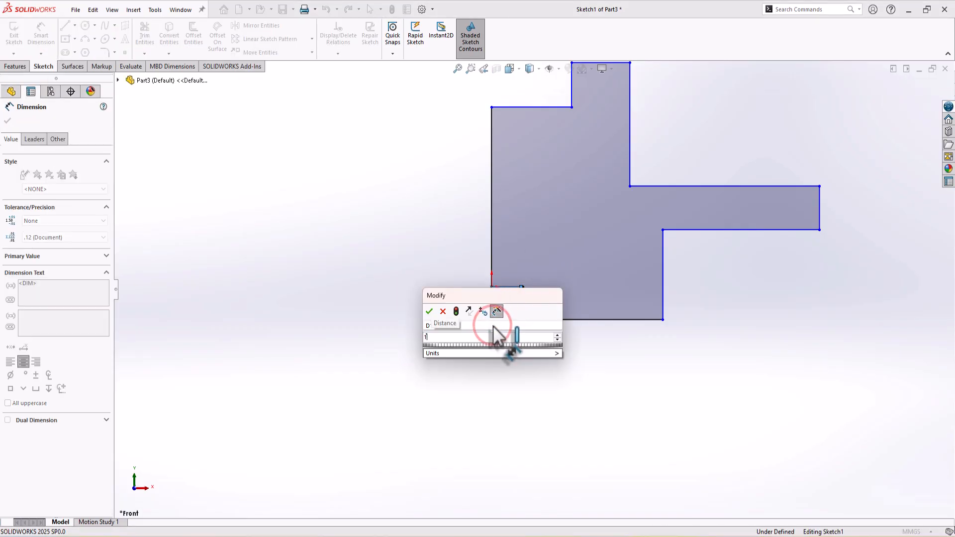
pyautogui.write('0')
pyautogui.press('Return')
# Step: Dimension the distance between the upper-left horizontal edge and the notch's horizontal edge as 30 mm
pyautogui.click(513, 109)
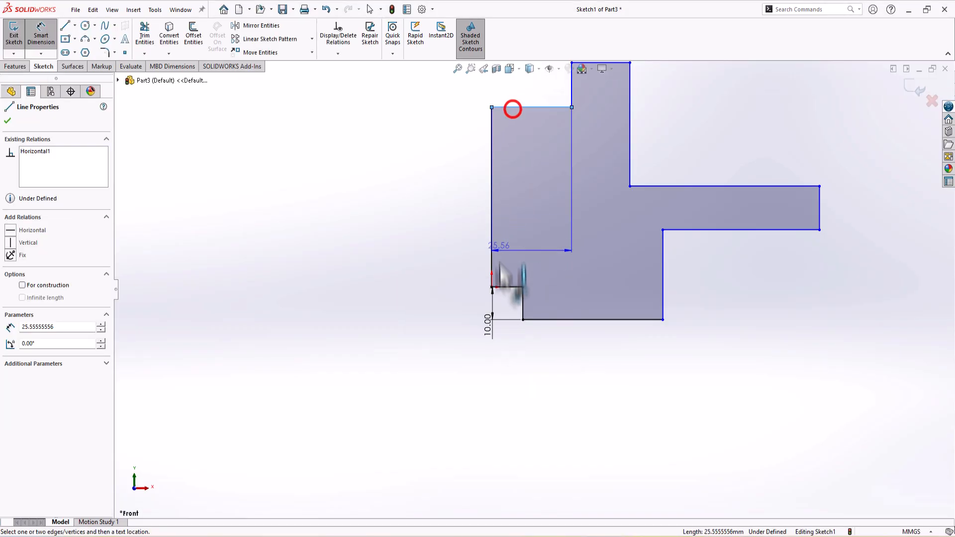
pyautogui.click(502, 286)
pyautogui.click(457, 249)
pyautogui.write('30')
pyautogui.press('Return')
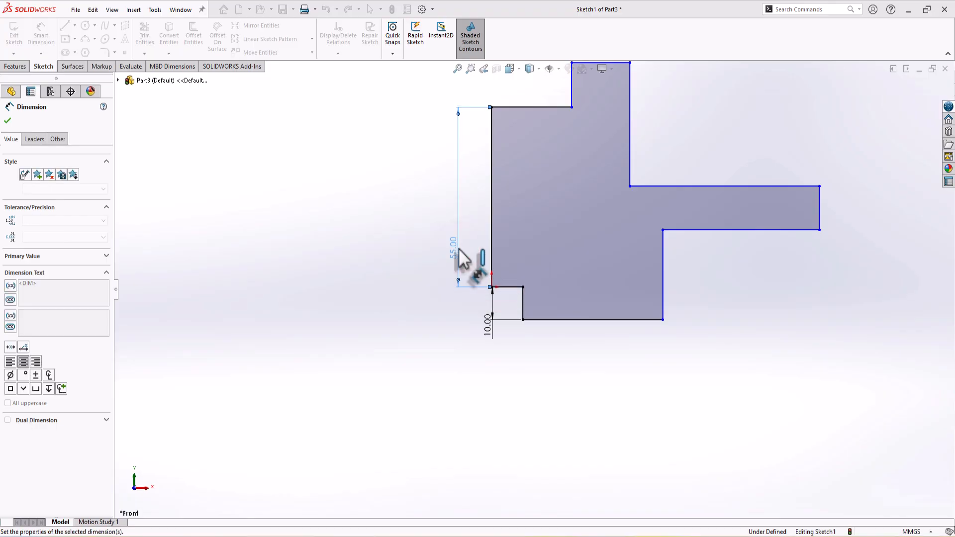
# Step: Dimension the overall profile height from the bottom edge to the tab's top edge as 50 mm
pyautogui.click(585, 145)
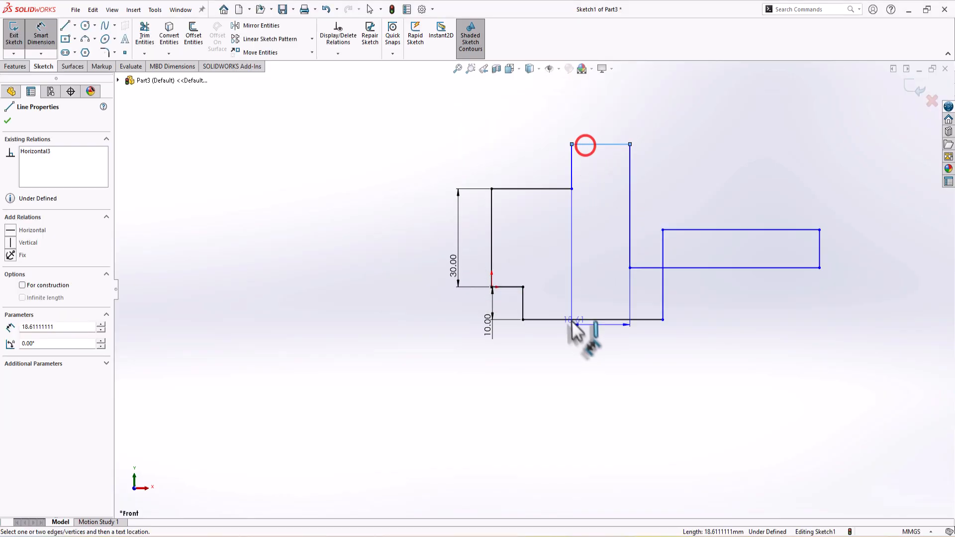
pyautogui.click(567, 320)
pyautogui.click(412, 260)
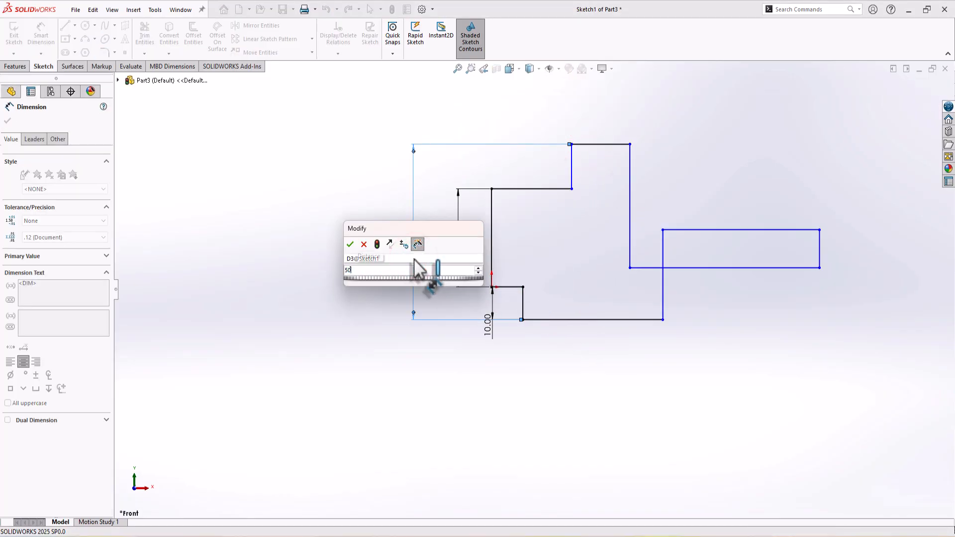
pyautogui.press('Return')
pyautogui.press('Escape')
# Step: Shift the tab's right vertical edge up and outward to uncross the outline, and dimension the arm's underside 20 mm above the bottom edge
pyautogui.moveTo(630, 280); pyautogui.dragTo(640, 202)
pyautogui.click(41, 31)
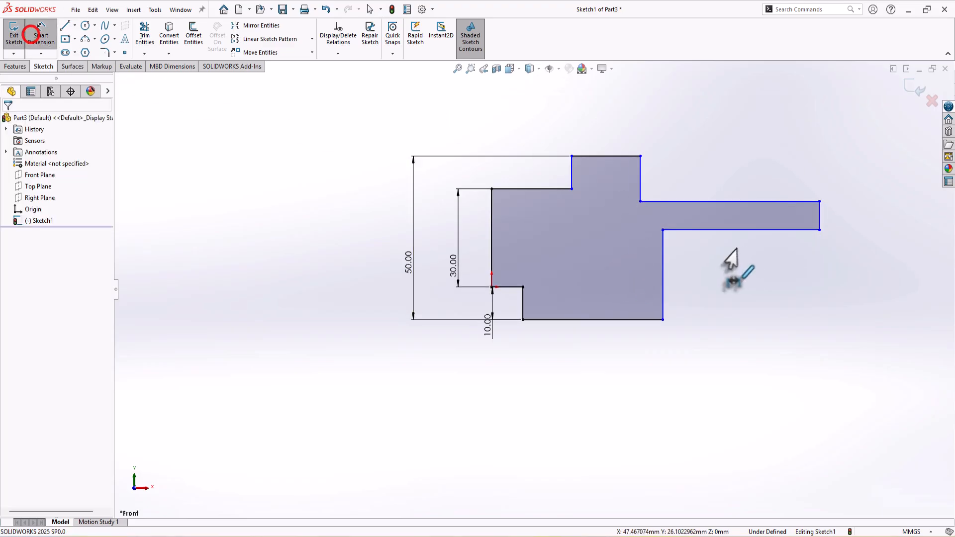
pyautogui.click(714, 230)
pyautogui.click(635, 320)
pyautogui.click(765, 314)
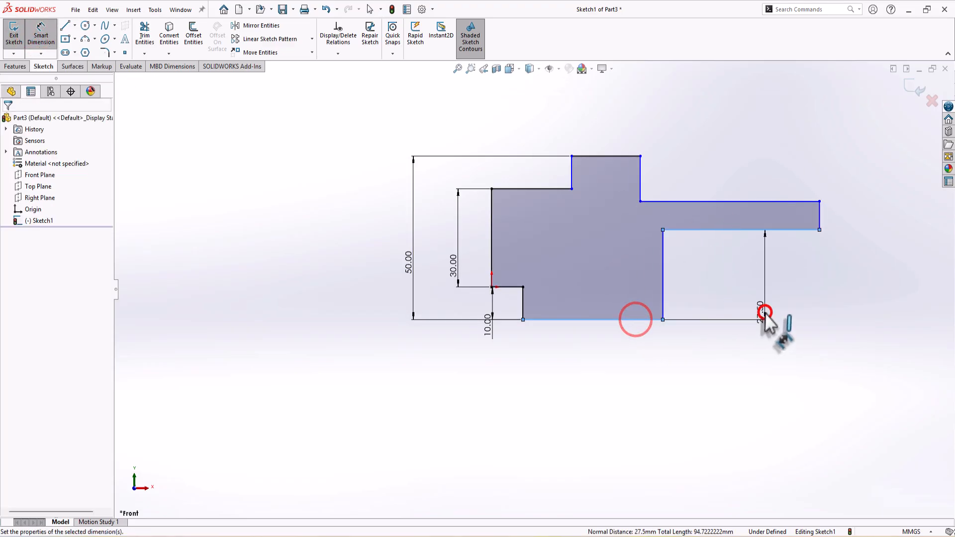
pyautogui.press('Return')
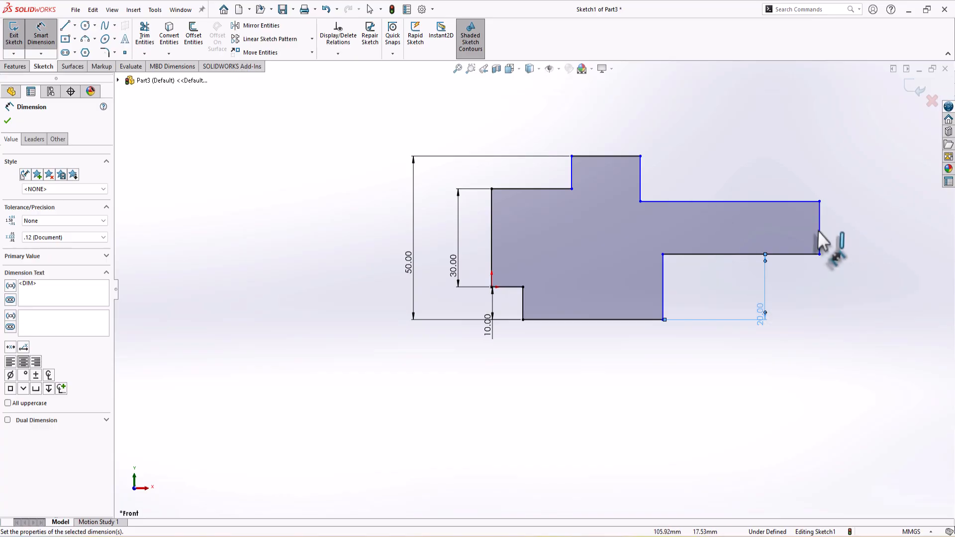
# Step: Dimension the thickness of the right-hand arm as 10 mm at its end edge
pyautogui.click(821, 237)
pyautogui.click(851, 243)
pyautogui.write('10')
pyautogui.press('Return')
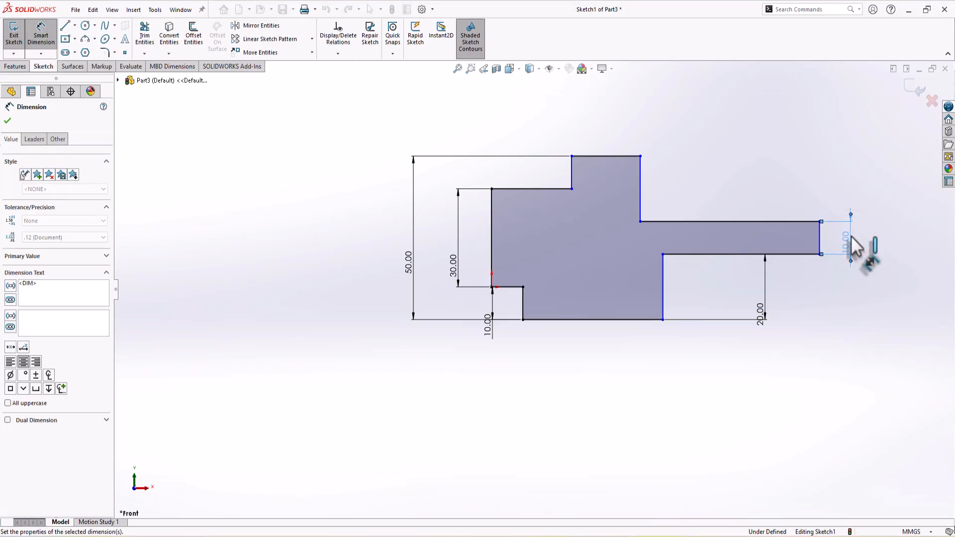
pyautogui.click(602, 153)
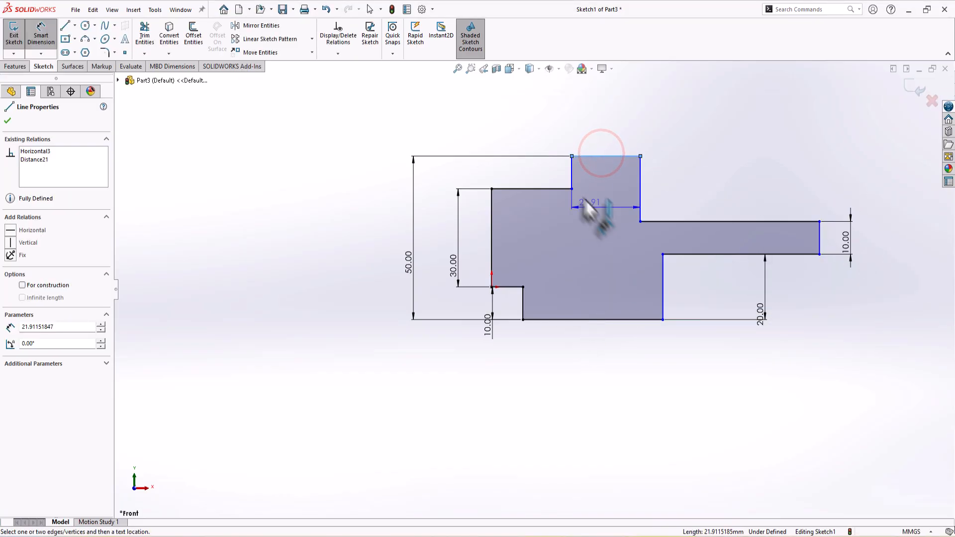
pyautogui.press('Escape')
# Step: Dimension the overall width from the profile's left edge to the arm's end as 70 mm
pyautogui.click(490, 206)
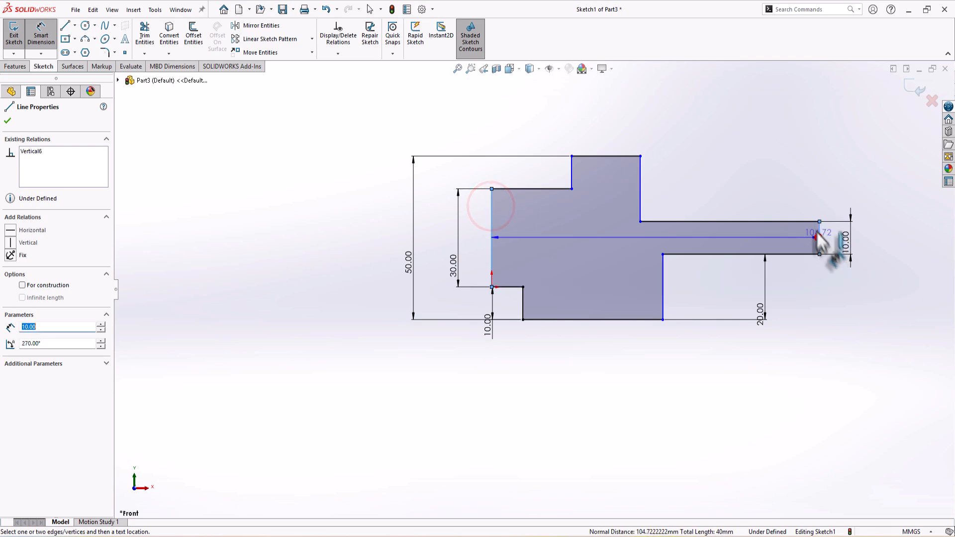
pyautogui.click(819, 235)
pyautogui.click(725, 99)
pyautogui.write('70')
pyautogui.press('Return')
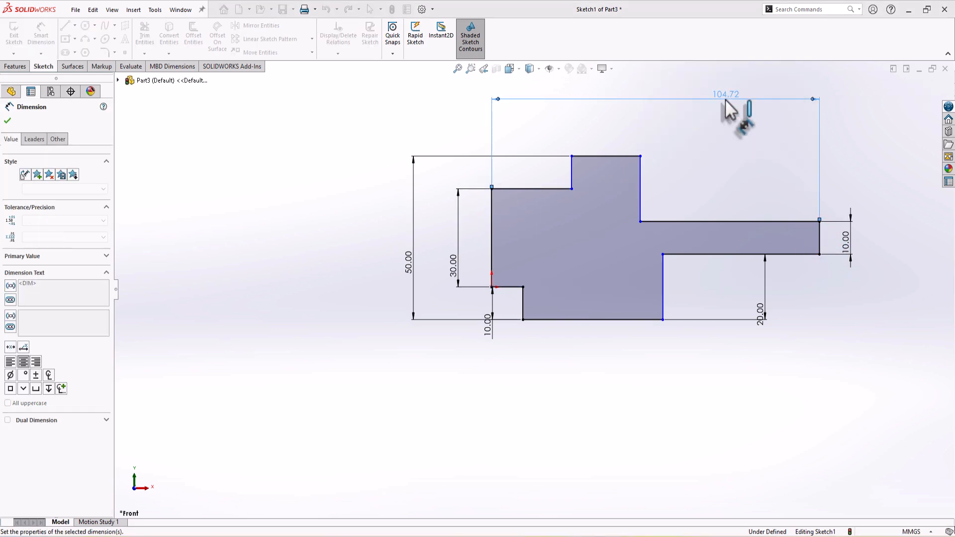
pyautogui.press('Escape')
# Step: Move the tab's right edge back beyond its left edge, and dimension the tab's left edge 20 mm from the profile's left edge
pyautogui.moveTo(530, 175); pyautogui.dragTo(595, 182)
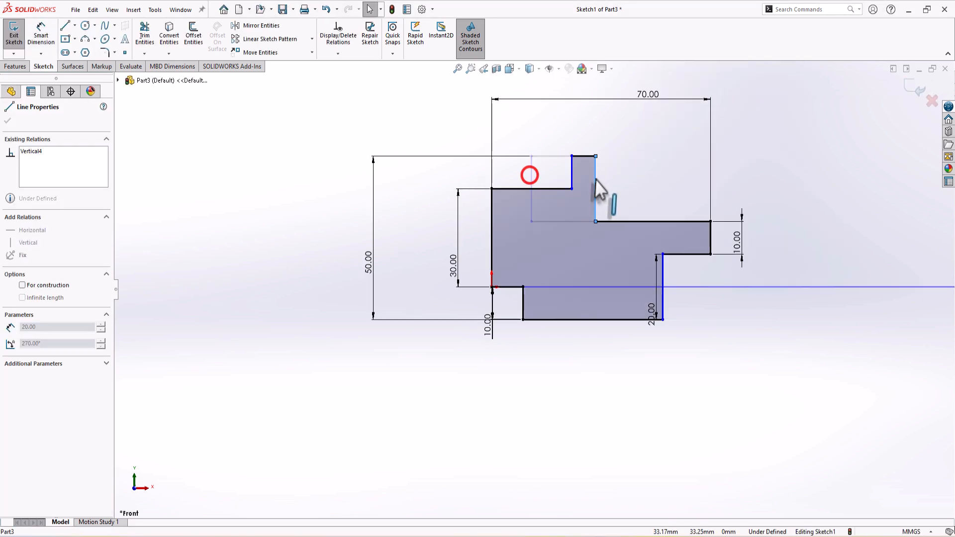
pyautogui.click(50, 28)
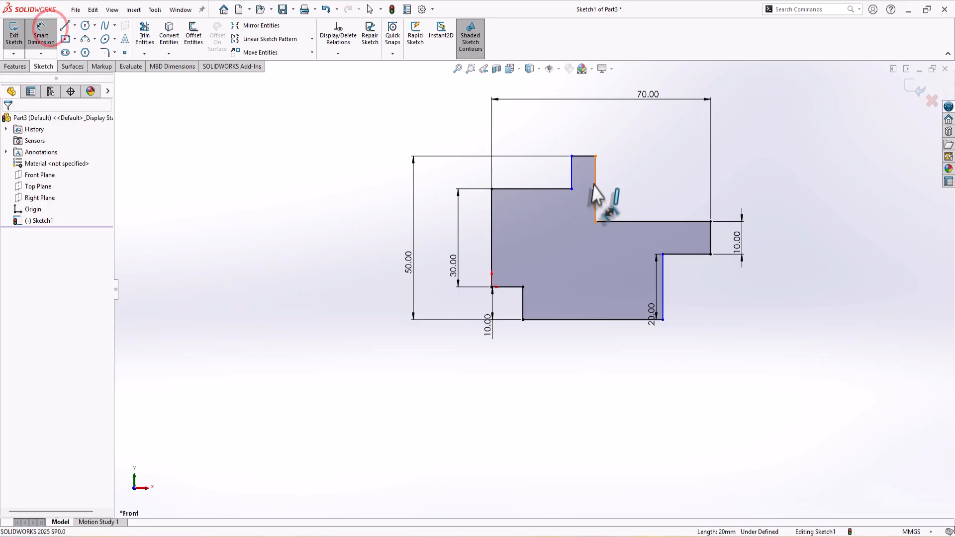
pyautogui.click(596, 186)
pyautogui.click(572, 174)
pyautogui.click(491, 219)
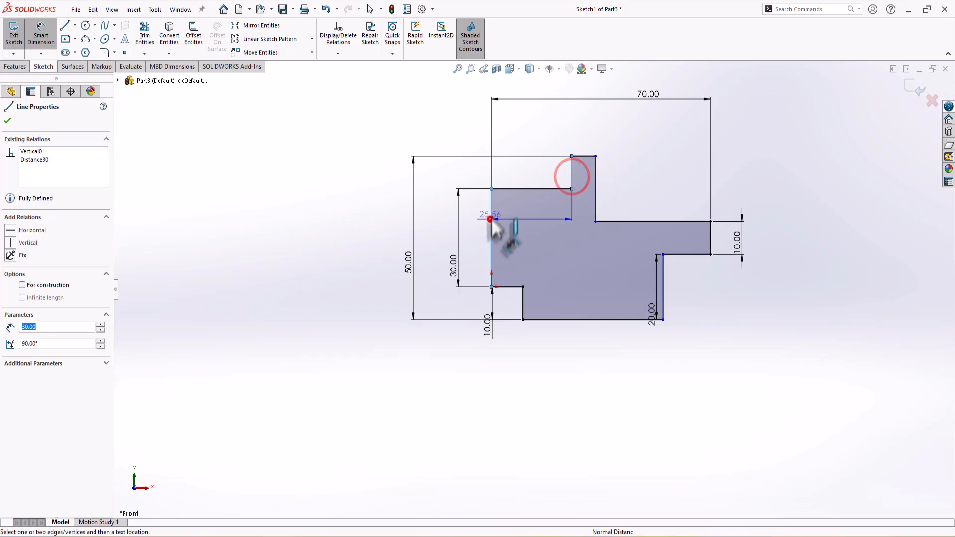
pyautogui.click(523, 153)
pyautogui.write('20')
pyautogui.press('Return')
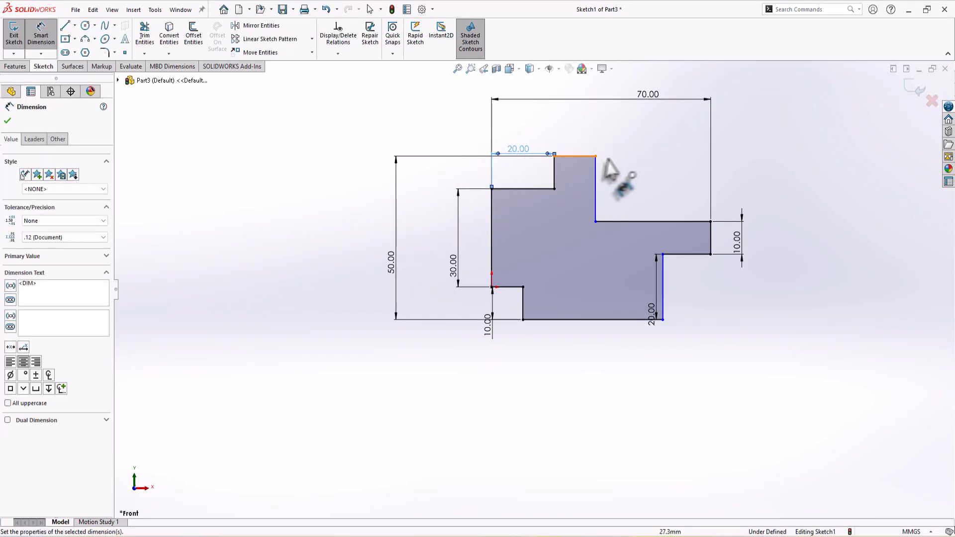
# Step: Shift the tab's right edge outward and dimension its horizontal distance to the arm's end as 30 mm
pyautogui.press('Escape')
pyautogui.moveTo(595, 166); pyautogui.dragTo(613, 168)
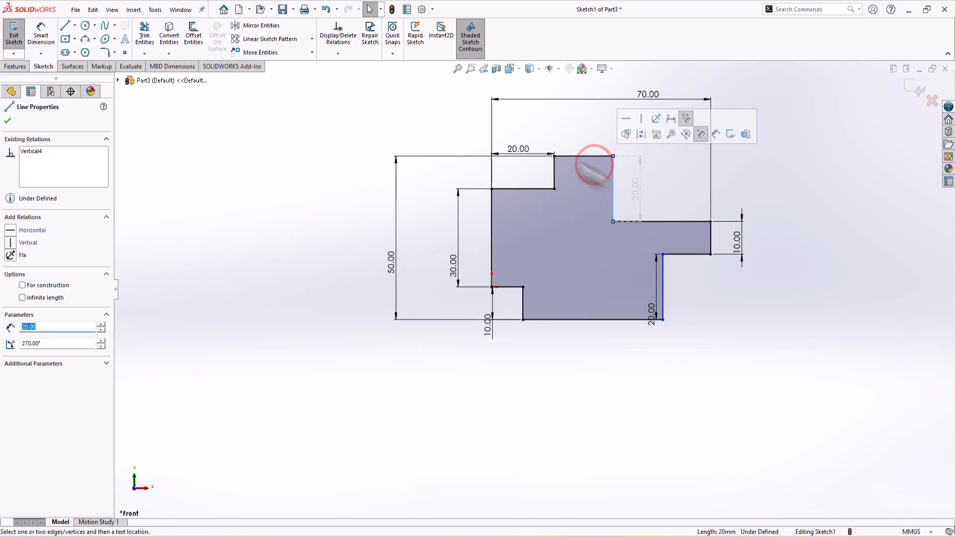
pyautogui.click(41, 29)
pyautogui.click(613, 178)
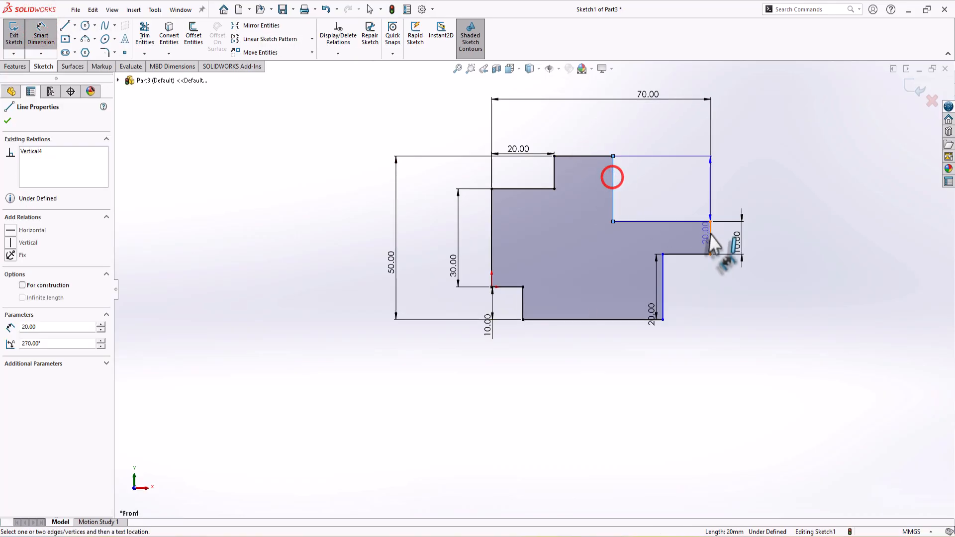
pyautogui.click(710, 221)
pyautogui.click(672, 139)
pyautogui.write('30')
pyautogui.press('Return')
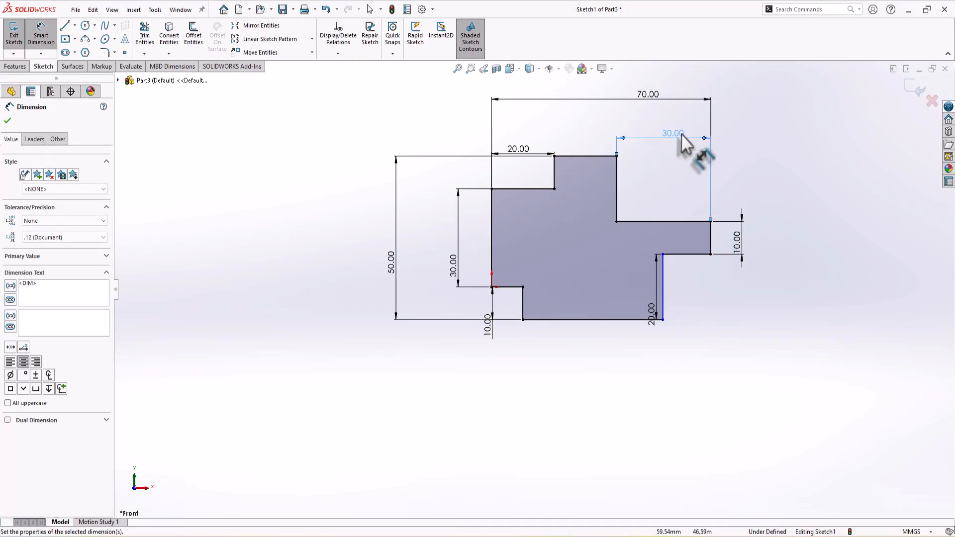
# Step: Set the distance between the tab's right edge and the arm's end to 40 mm, and place the 20 mm width dimension slightly higher
pyautogui.doubleClick(681, 134)
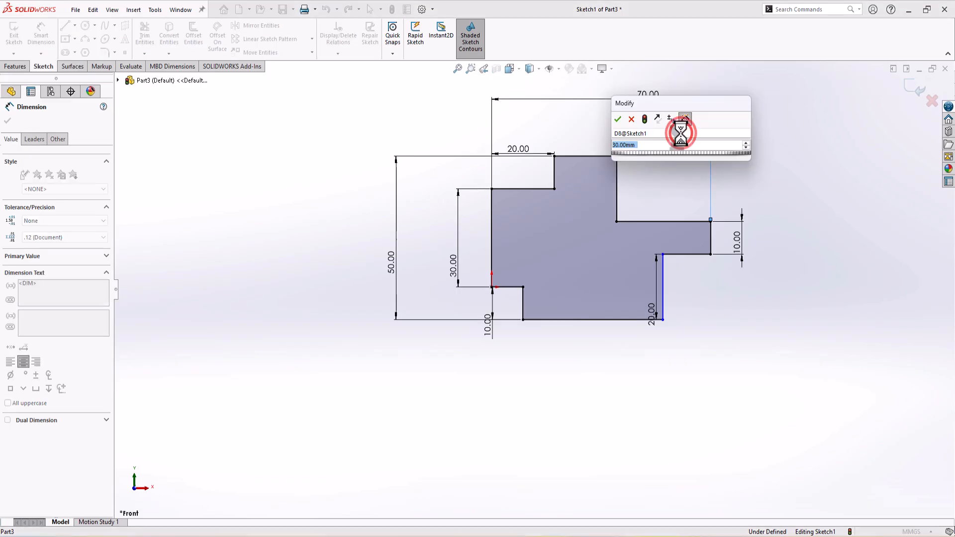
pyautogui.write('40')
pyautogui.press('Return')
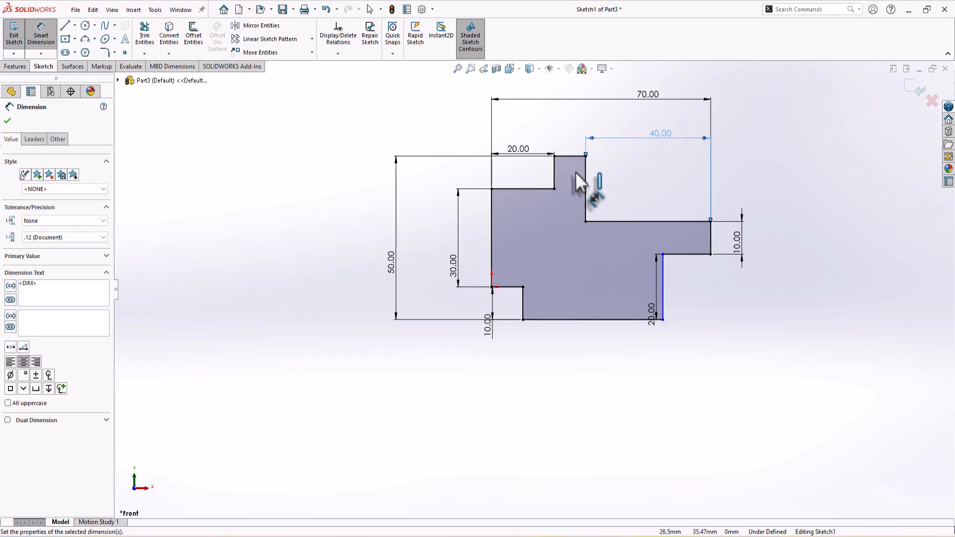
pyautogui.press('Escape')
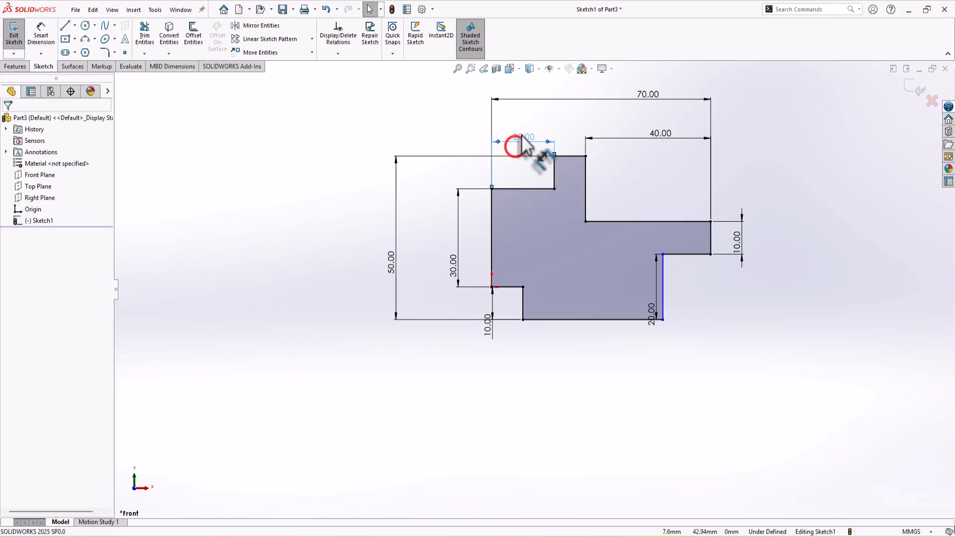
pyautogui.click(518, 143)
# Step: Move the base block's right edge inward and dimension its horizontal distance to the arm's end as 30 mm
pyautogui.click(40, 32)
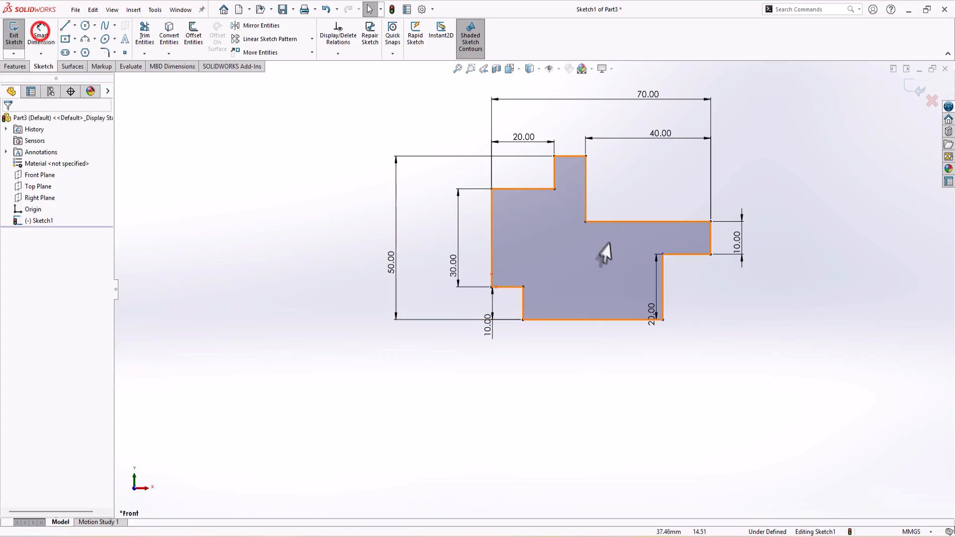
pyautogui.moveTo(662, 255); pyautogui.dragTo(617, 258)
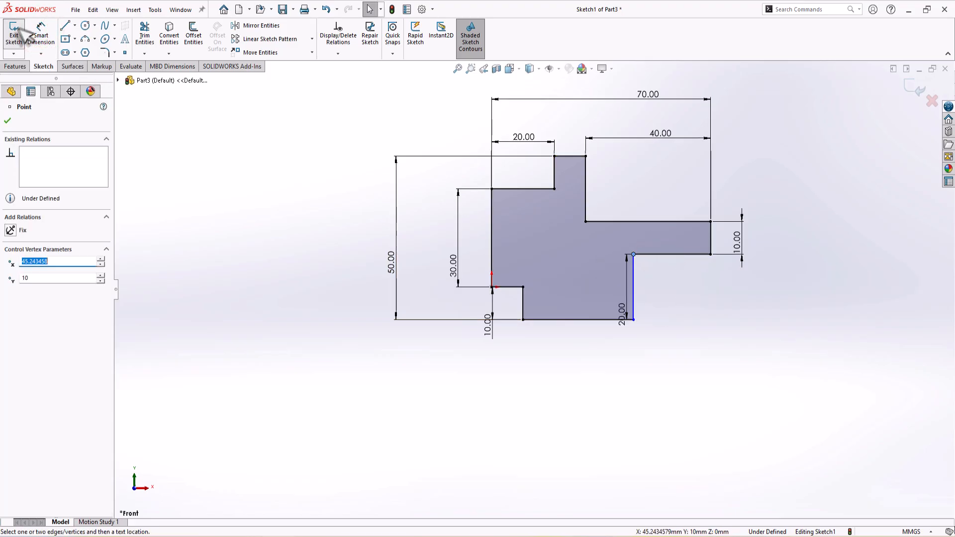
pyautogui.click(32, 22)
pyautogui.click(711, 235)
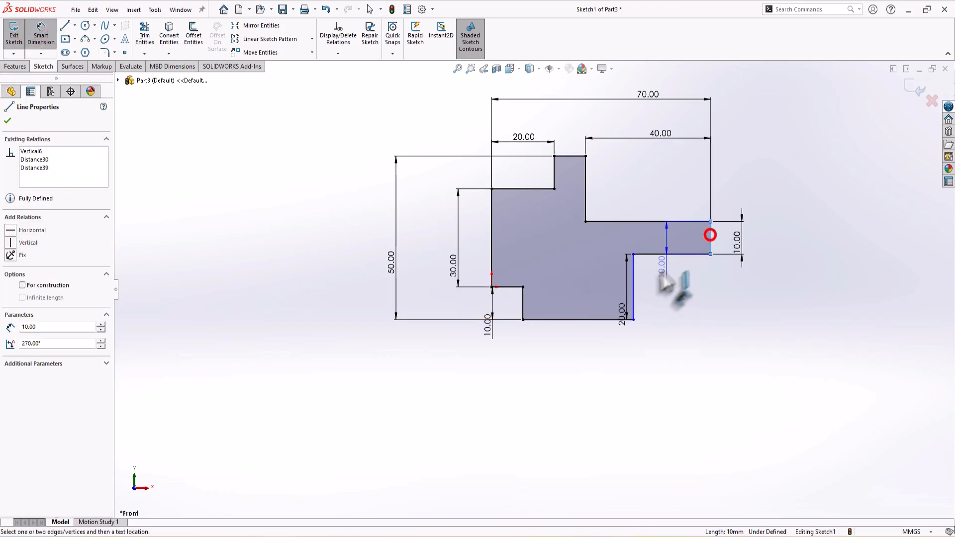
pyautogui.click(635, 286)
pyautogui.click(686, 343)
pyautogui.write('30')
pyautogui.press('Return')
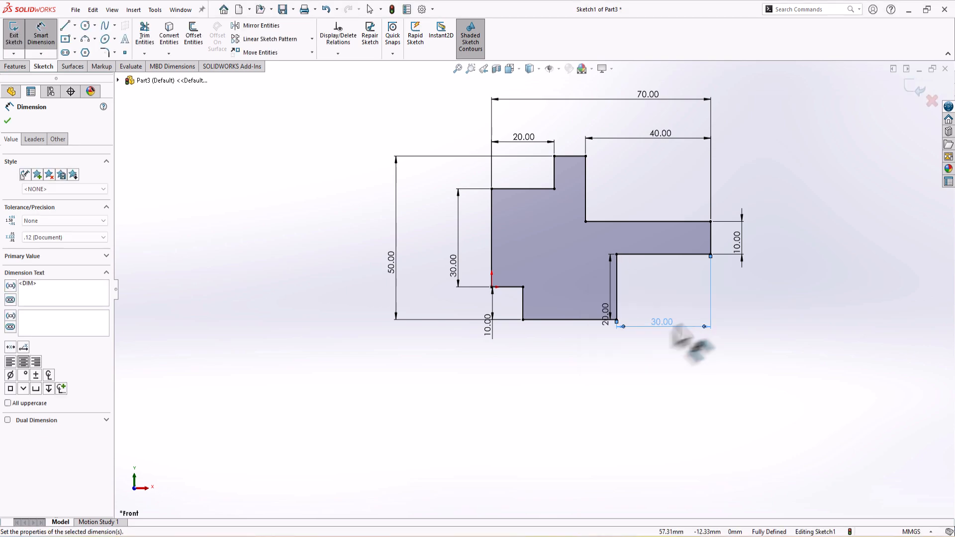
pyautogui.press('Escape')
# Step: Apply 10 mm sketch fillets to the two inner corners where the arm meets the body
pyautogui.click(105, 52)
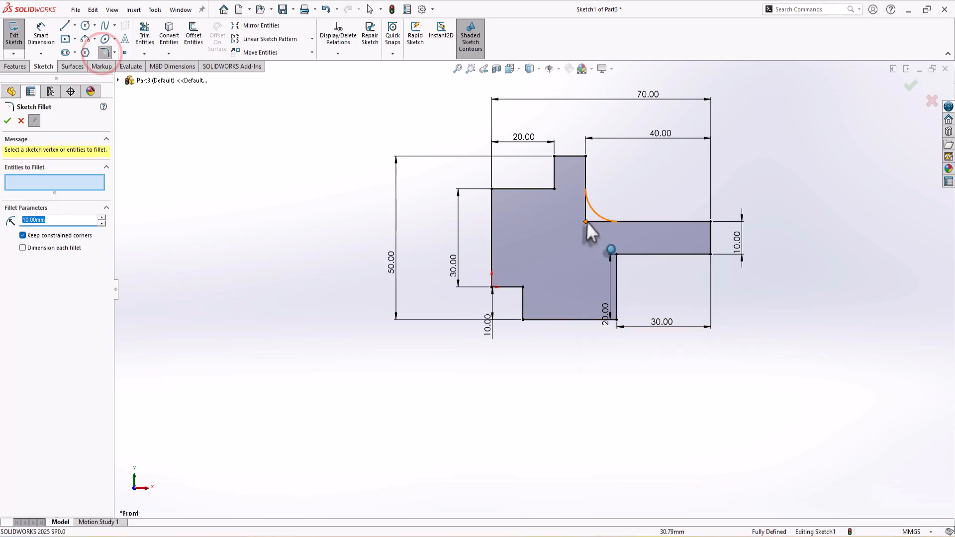
pyautogui.click(587, 222)
pyautogui.click(617, 255)
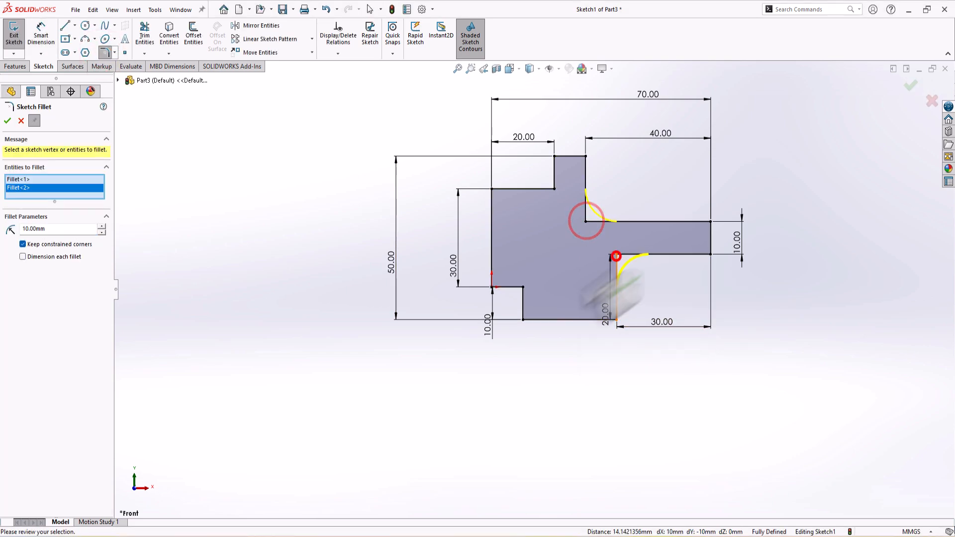
pyautogui.click(8, 121)
pyautogui.click(7, 121)
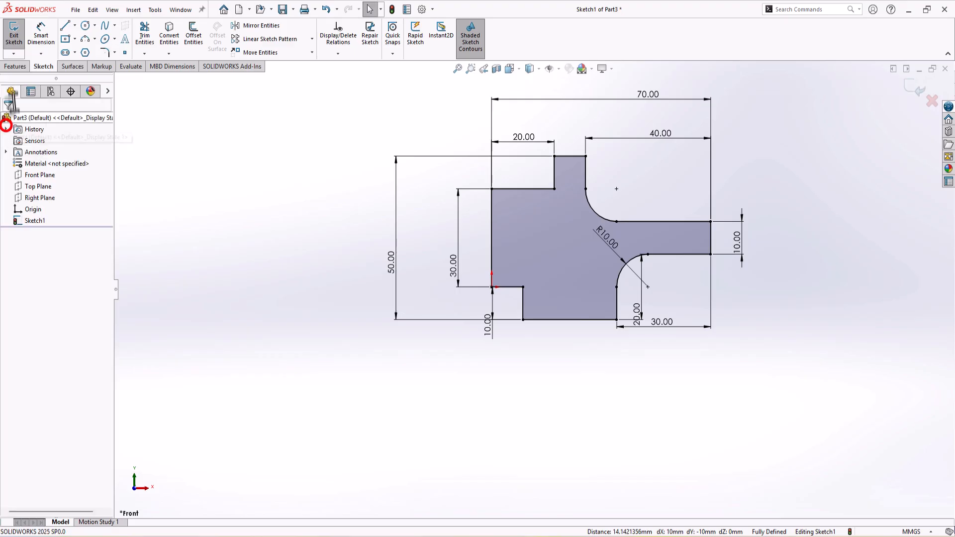
# Step: Extrude the profile as a blind boss 40 mm deep
pyautogui.click(15, 66)
pyautogui.click(19, 36)
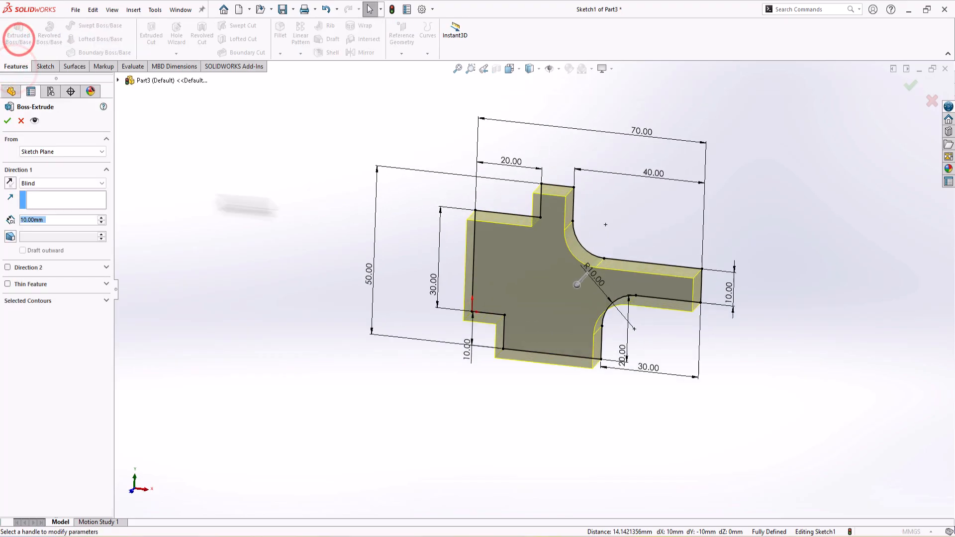
pyautogui.click(103, 219)
pyautogui.click(102, 219)
pyautogui.click(103, 219)
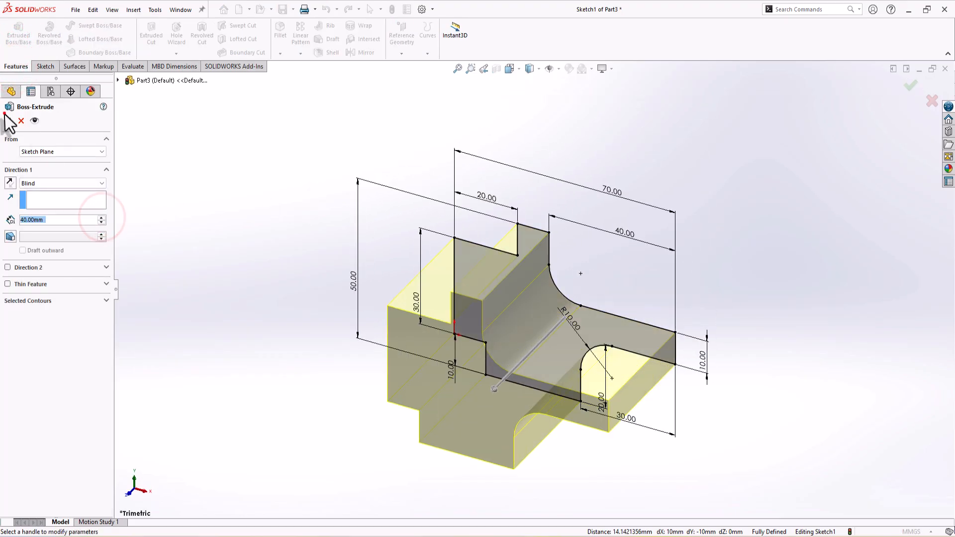
pyautogui.click(8, 121)
# Step: Start a sketch on the arm's top face and draw a circle of about 18.4 mm radius near its middle, reaching the end edge
pyautogui.rightClick(621, 336)
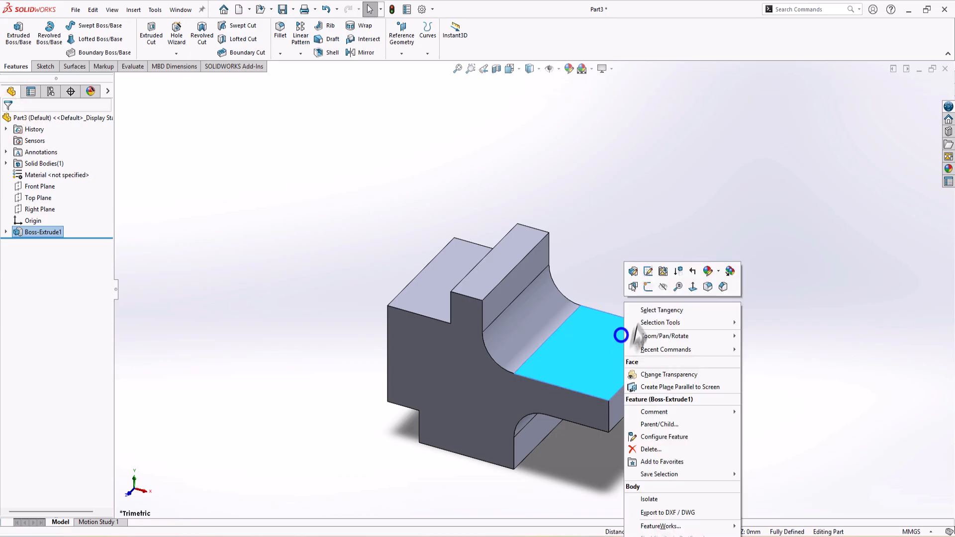
pyautogui.click(646, 288)
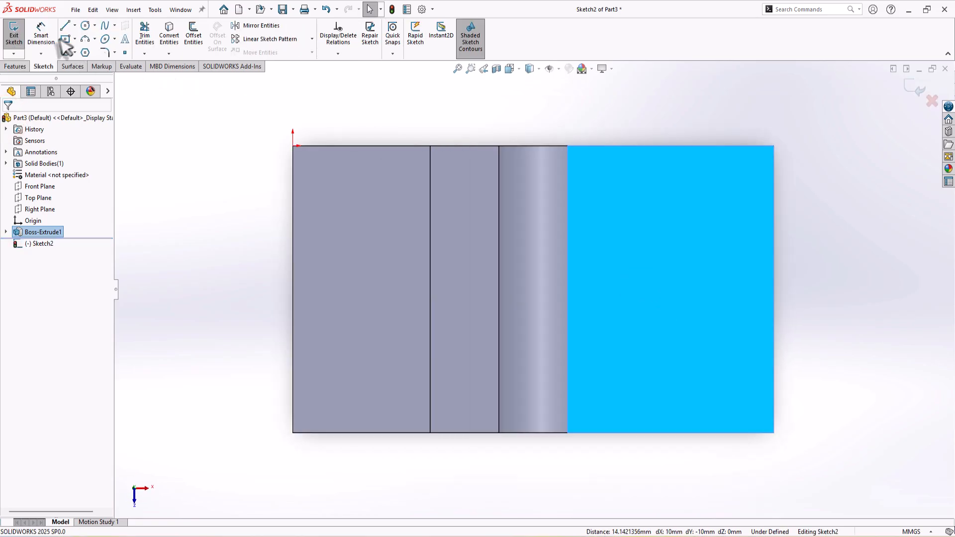
pyautogui.click(86, 26)
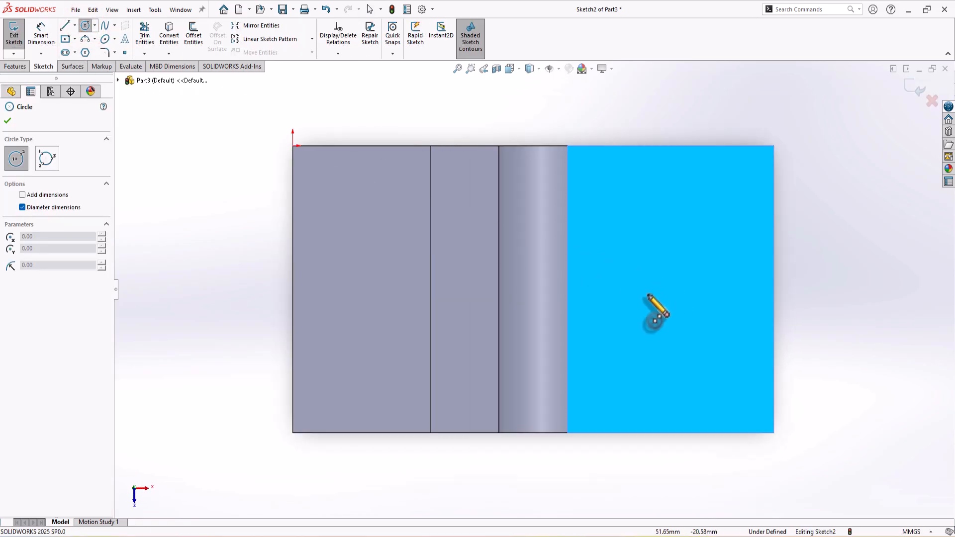
pyautogui.click(648, 294)
pyautogui.click(772, 291)
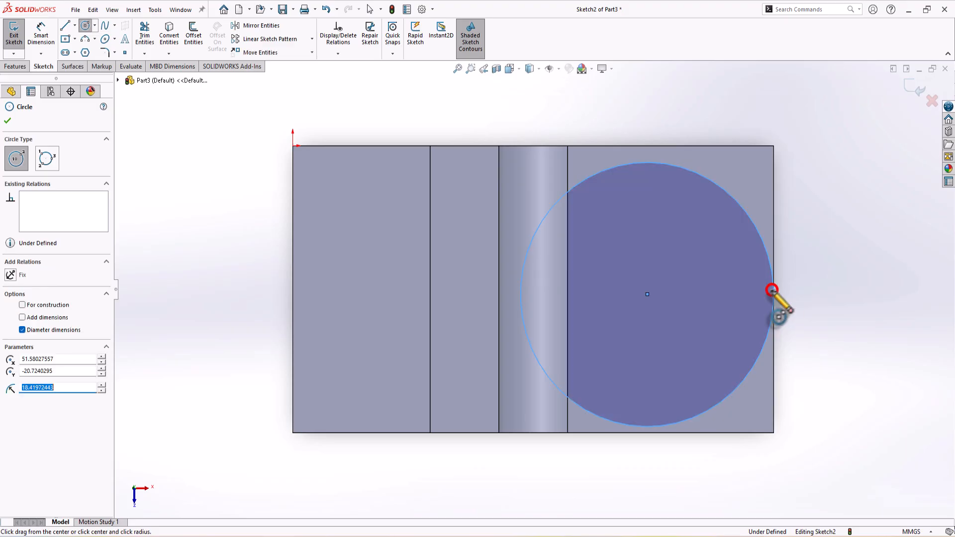
pyautogui.press('Escape')
# Step: Draw a center rectangle from the circle's center to the arm's outer corner, and snap its adjacent corner to the other outer corner
pyautogui.click(65, 39)
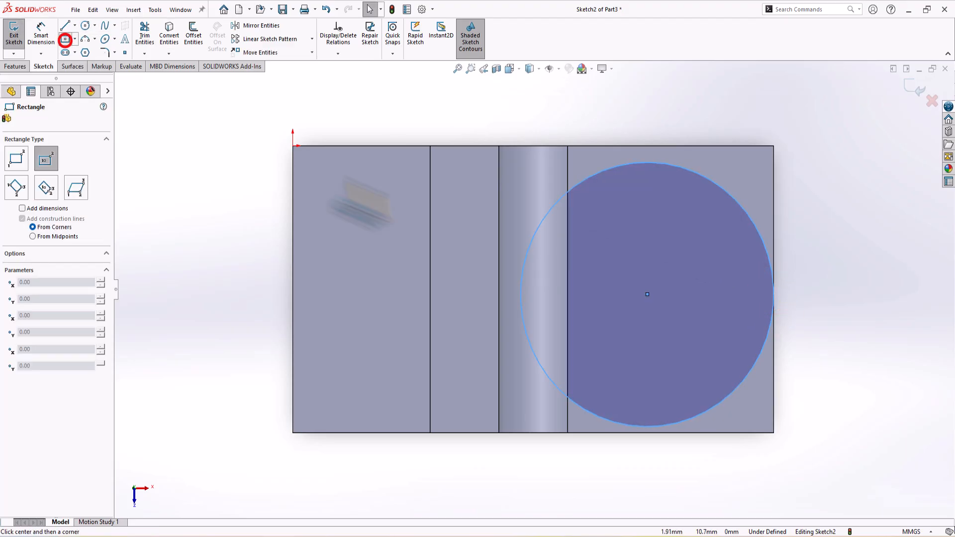
pyautogui.click(647, 294)
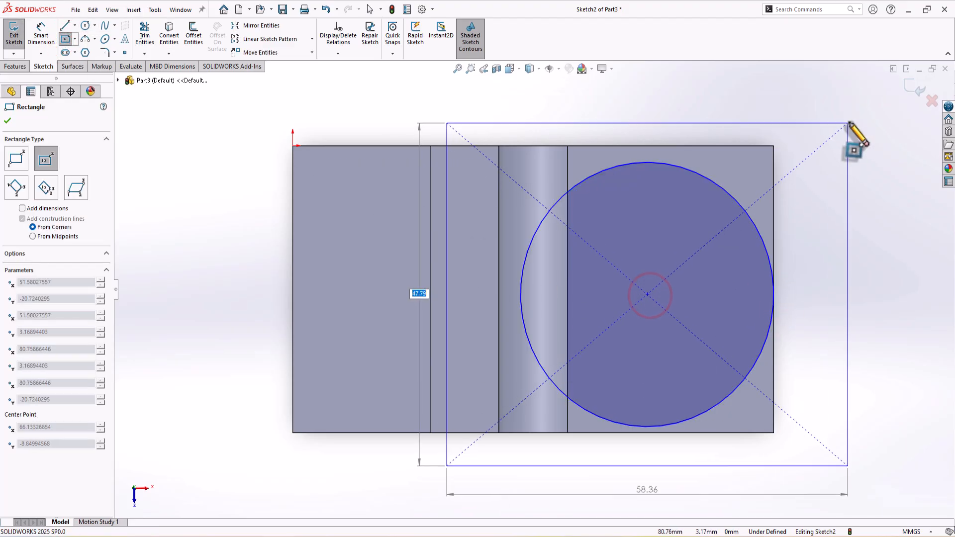
pyautogui.click(774, 146)
pyautogui.press('Escape')
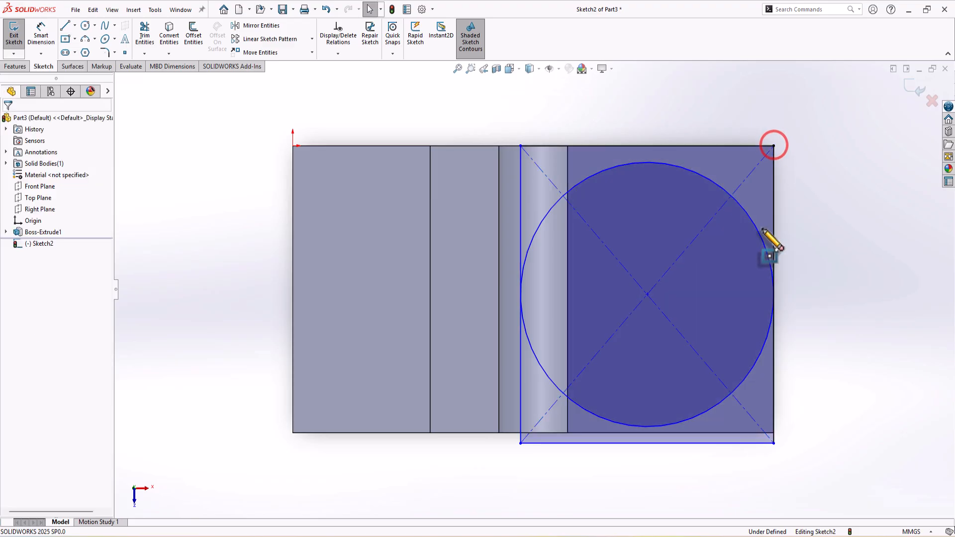
pyautogui.moveTo(774, 444); pyautogui.dragTo(774, 433)
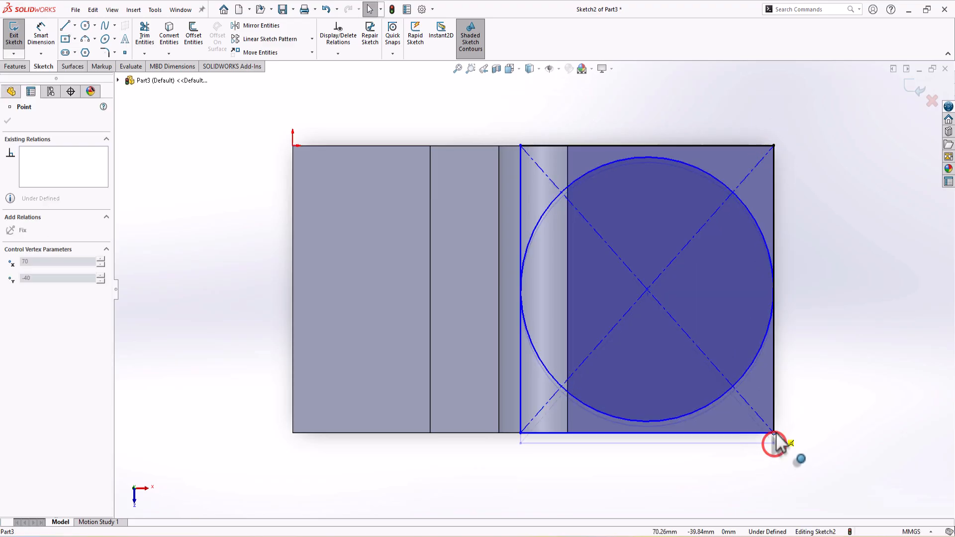
pyautogui.click(832, 373)
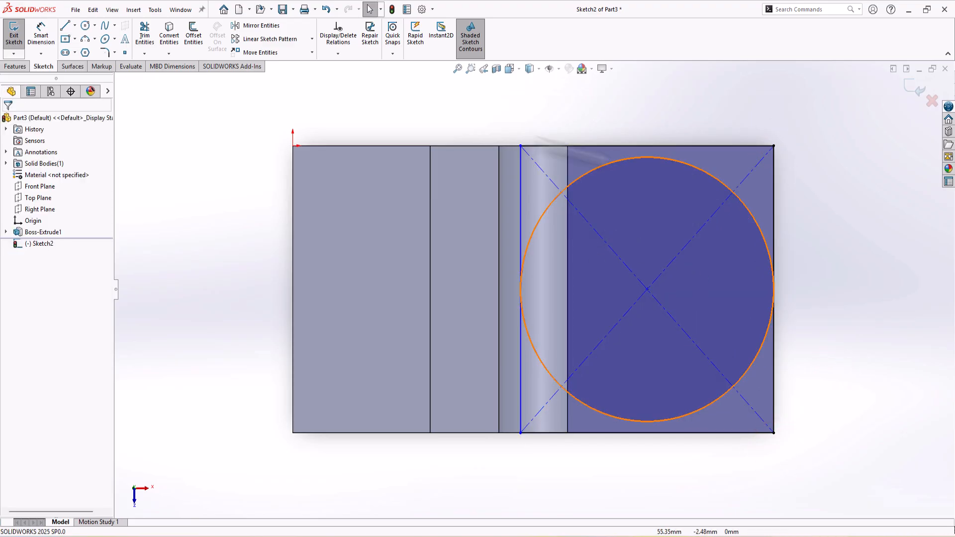
# Step: Dimension the circle's diameter as 40 mm
pyautogui.click(41, 33)
pyautogui.click(625, 164)
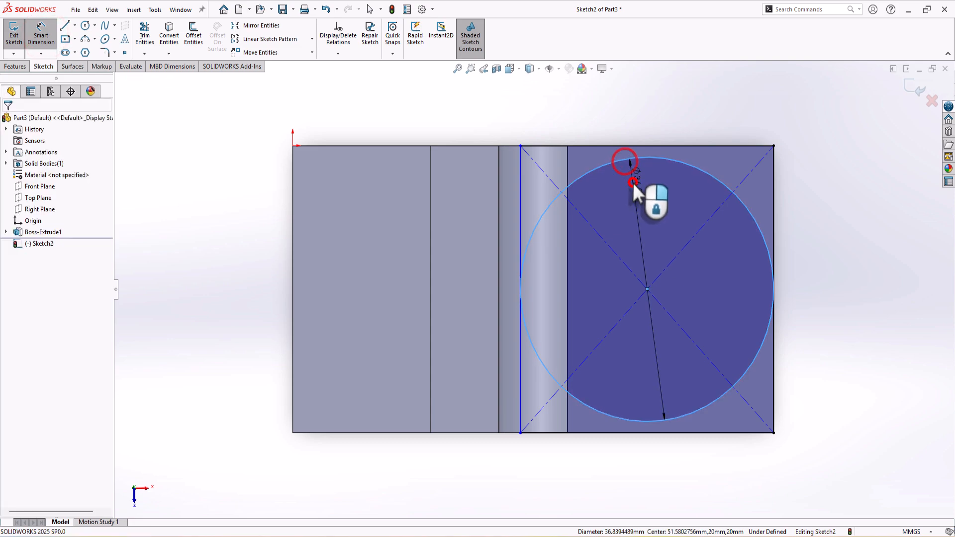
pyautogui.click(648, 230)
pyautogui.write('40')
pyautogui.press('Return')
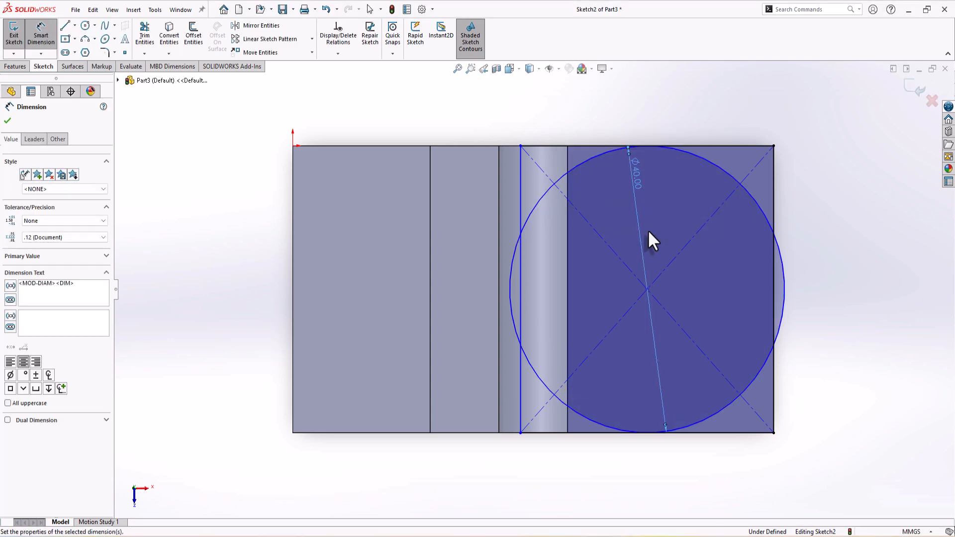
pyautogui.press('Escape')
# Step: Make the circle tangent to the rectangle's side along the arm's end edge
pyautogui.click(787, 286)
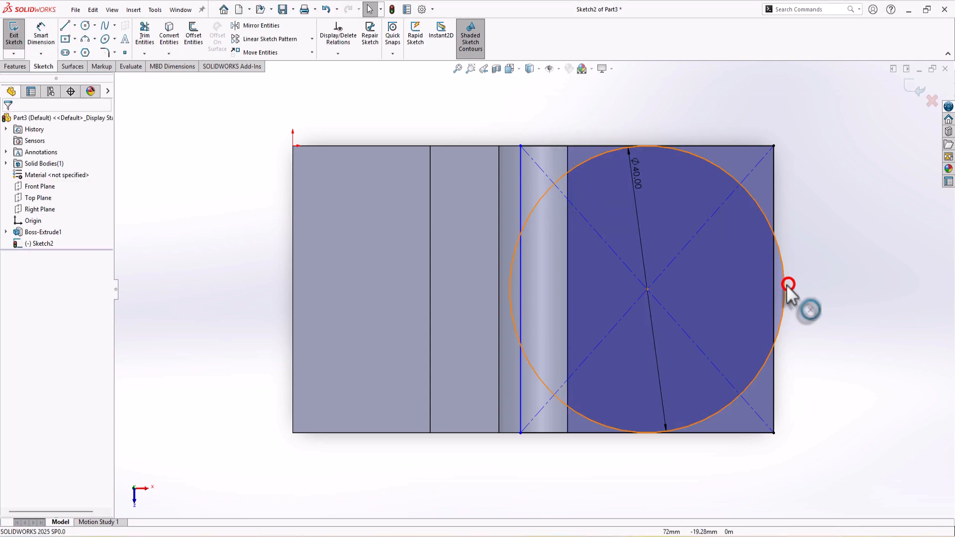
pyautogui.click(772, 207)
pyautogui.click(10, 290)
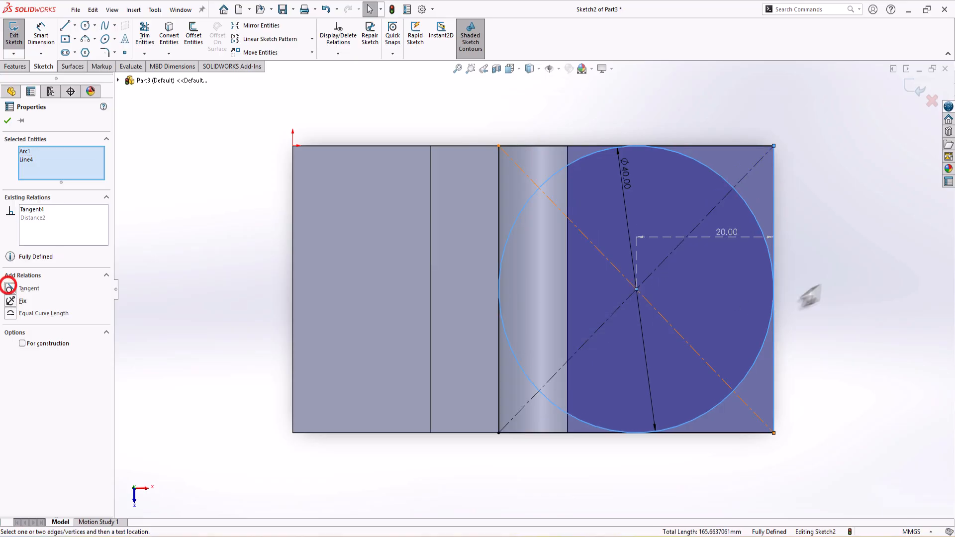
pyautogui.click(864, 281)
# Step: Trim away the inner halves of the circle and rectangle, keeping only the semicircle and rectangle lines toward the arm's end
pyautogui.click(143, 36)
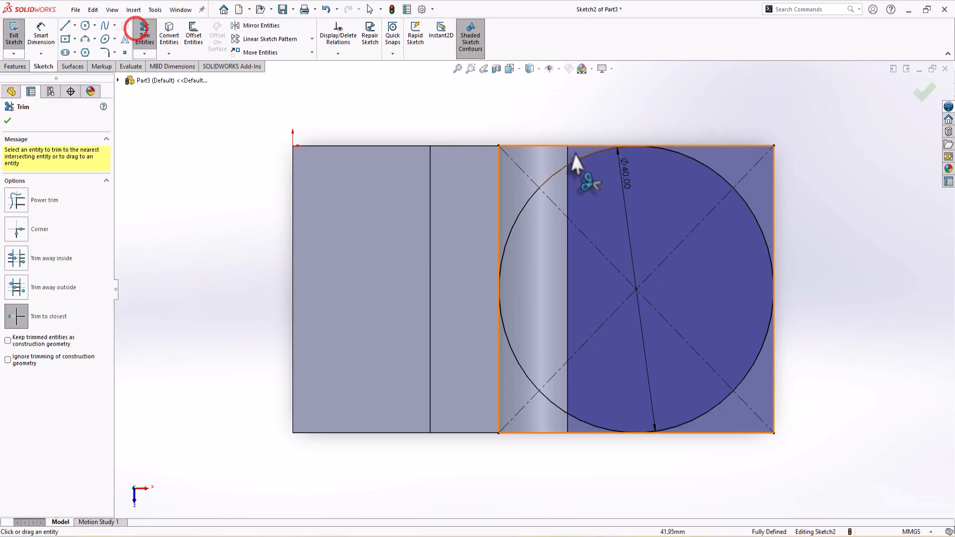
pyautogui.click(518, 143)
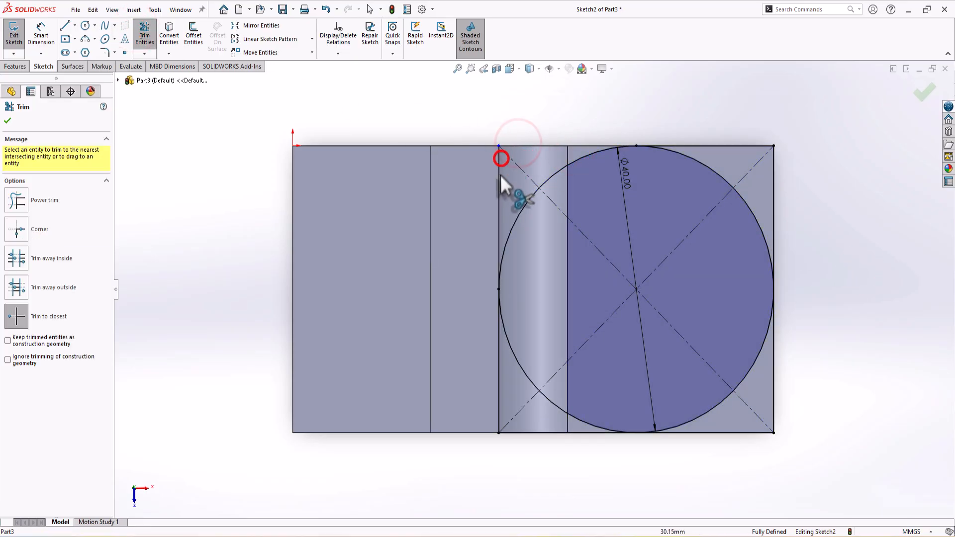
pyautogui.click(497, 235)
pyautogui.click(502, 249)
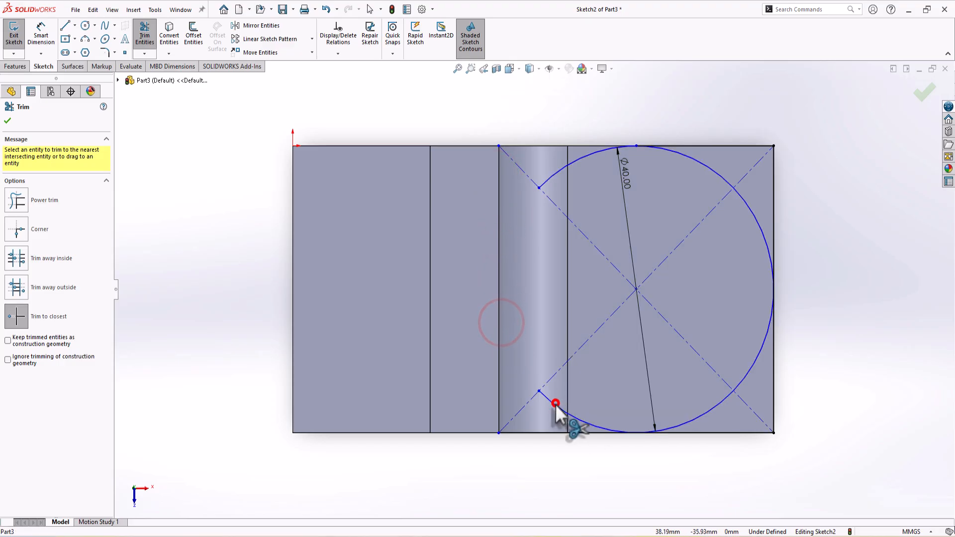
pyautogui.click(578, 157)
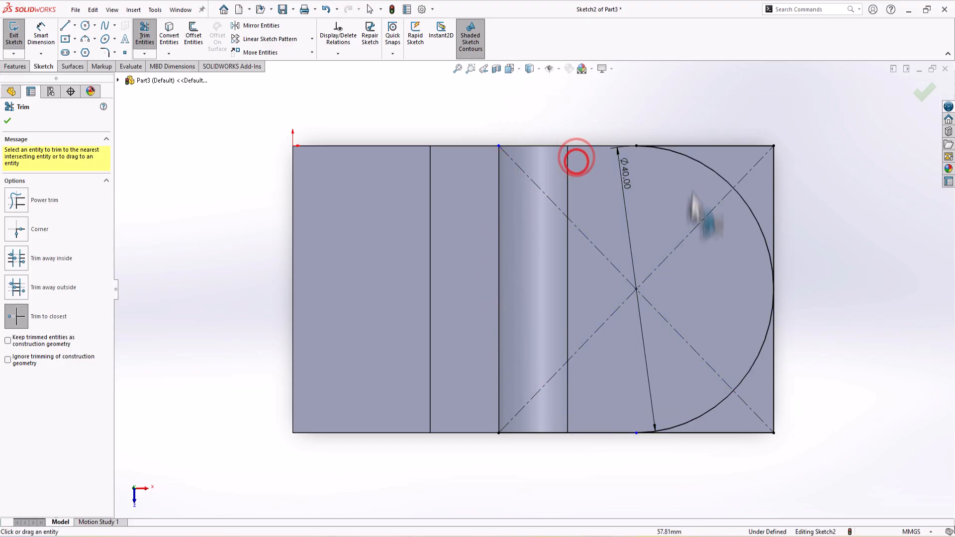
pyautogui.press('f')
pyautogui.moveTo(671, 316)
pyautogui.mouseDown(button='middle')
pyautogui.moveTo(647, 199)
pyautogui.moveTo(661, 234)
pyautogui.mouseUp(button='middle')
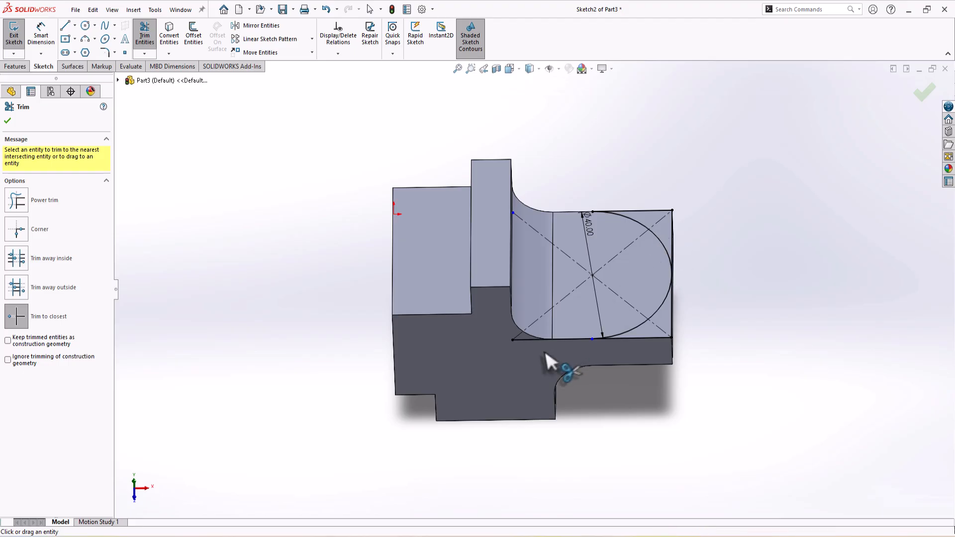
pyautogui.click(529, 341)
pyautogui.moveTo(540, 349)
pyautogui.mouseDown(button='middle')
pyautogui.moveTo(651, 305)
pyautogui.moveTo(651, 276)
pyautogui.moveTo(633, 335)
pyautogui.mouseUp(button='middle')
# Step: Extrude-cut the two corner regions outside the semicircle down through the arm to round its end
pyautogui.click(15, 66)
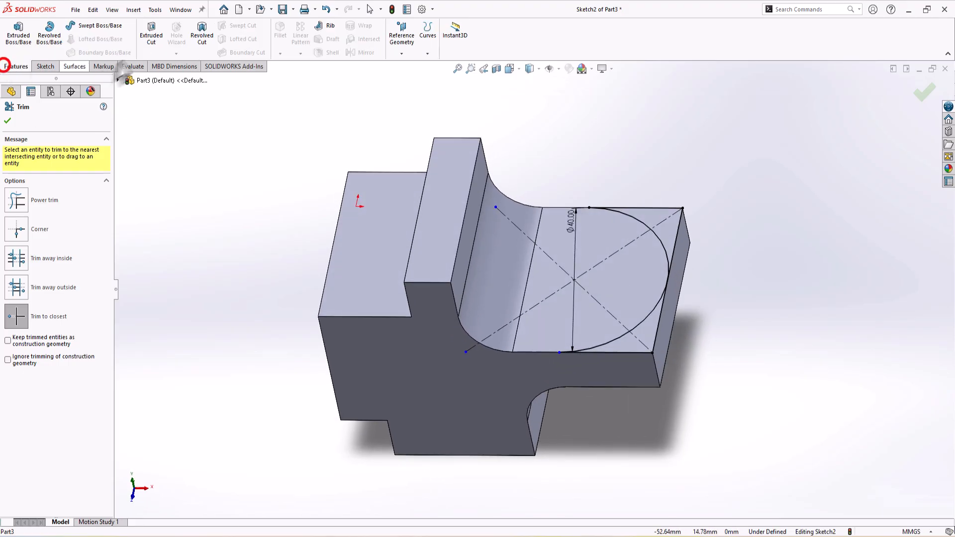
pyautogui.click(152, 35)
pyautogui.click(658, 338)
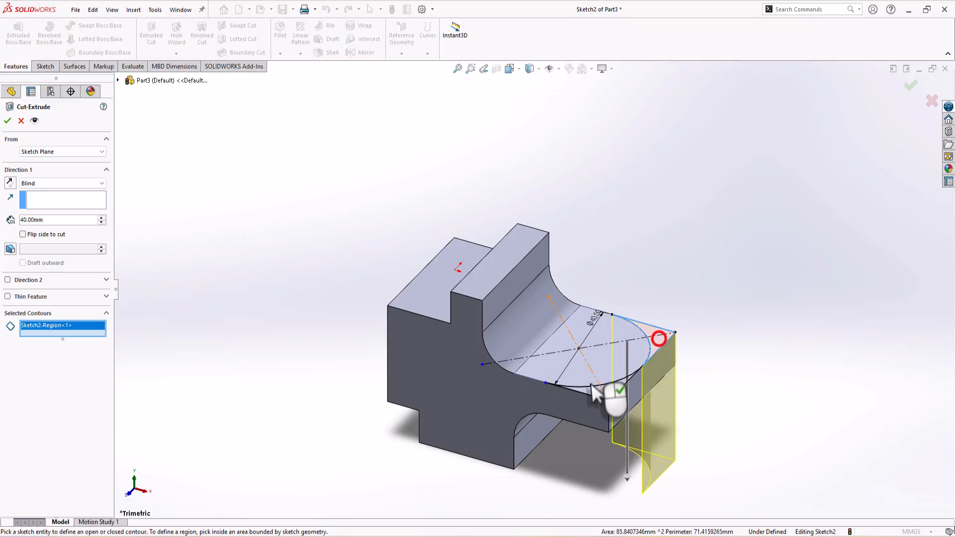
pyautogui.click(600, 392)
pyautogui.click(101, 222)
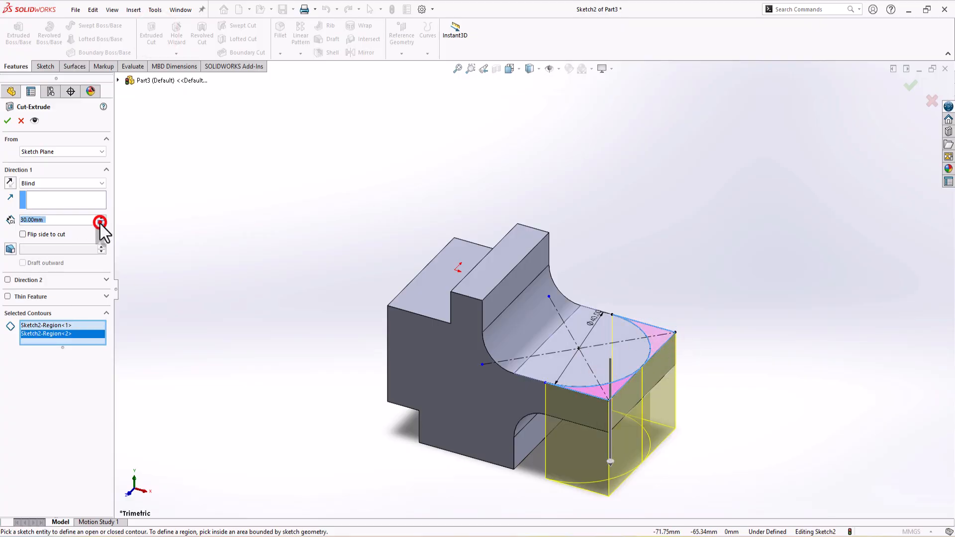
pyautogui.click(101, 222)
pyautogui.click(101, 223)
pyautogui.click(9, 121)
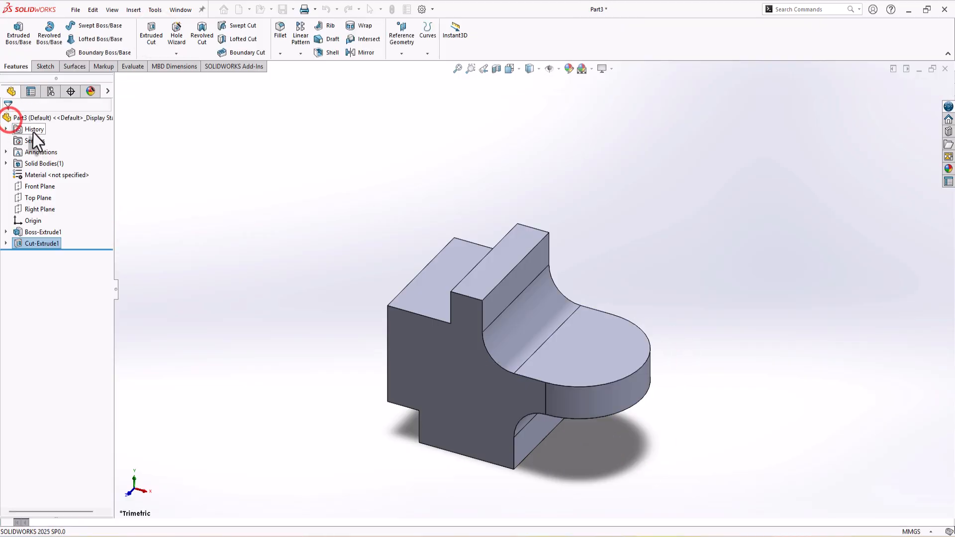
pyautogui.moveTo(713, 340); pyautogui.dragTo(553, 440, button='middle')
pyautogui.scroll(-2, 547, 433)
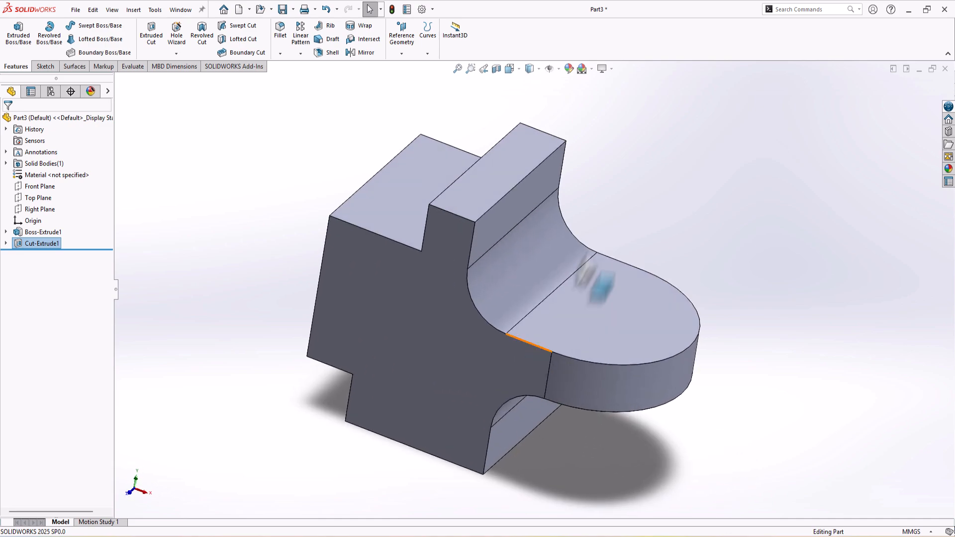
pyautogui.hotkey('ctrl', '7')
pyautogui.click(507, 203)
pyautogui.rightClick(504, 203)
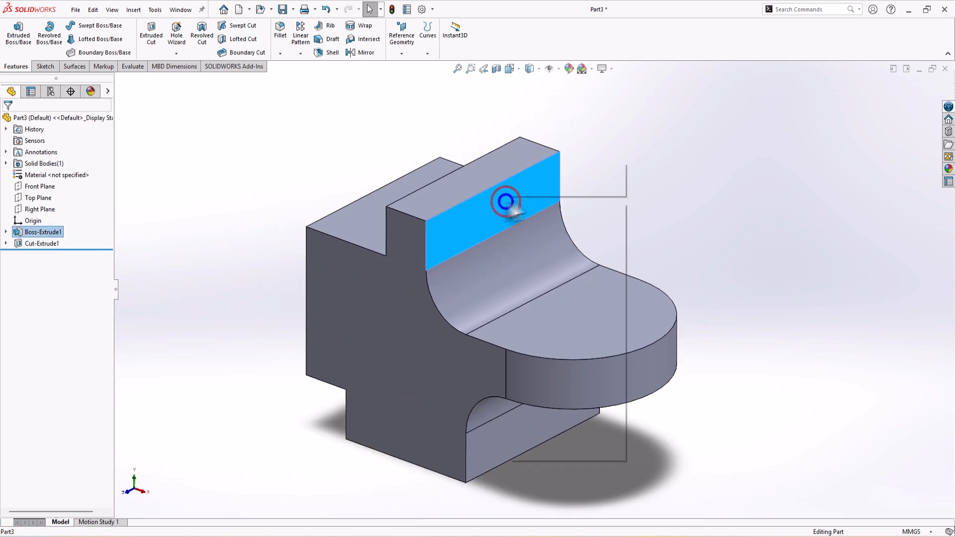
pyautogui.click(604, 170)
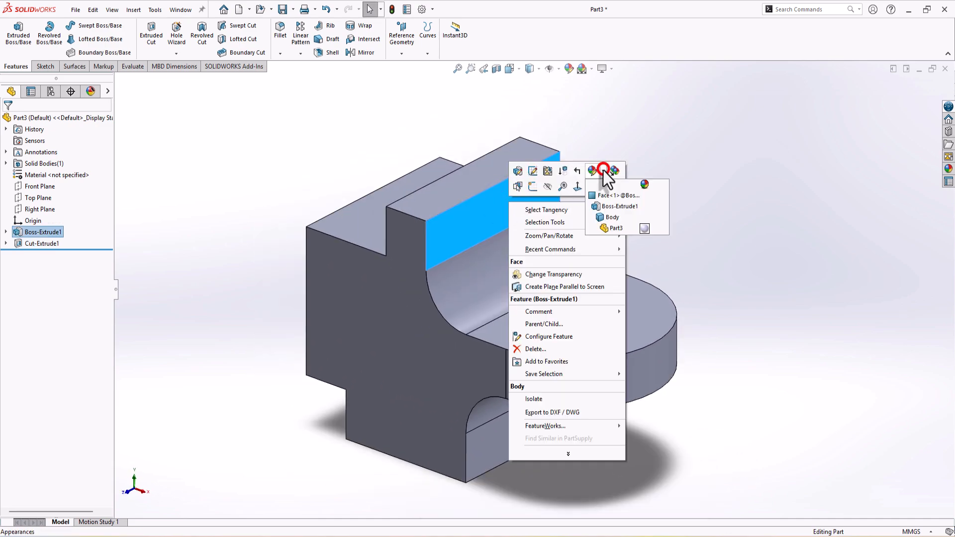
pyautogui.click(612, 230)
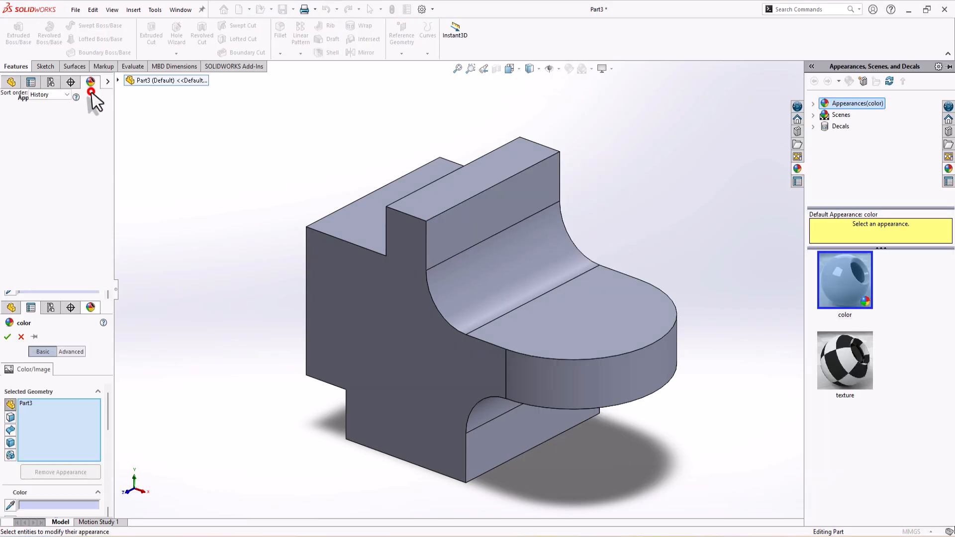
pyautogui.click(90, 92)
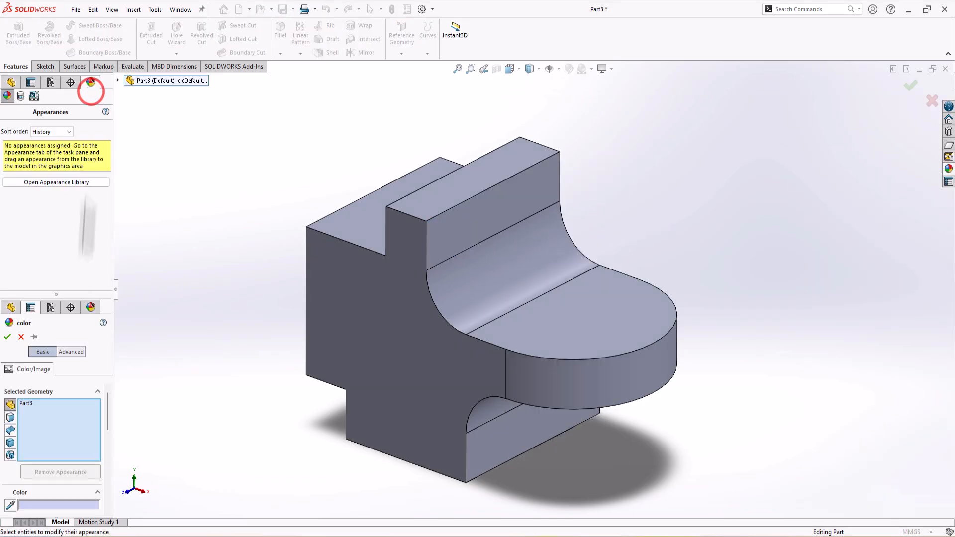
pyautogui.click(20, 337)
pyautogui.click(89, 90)
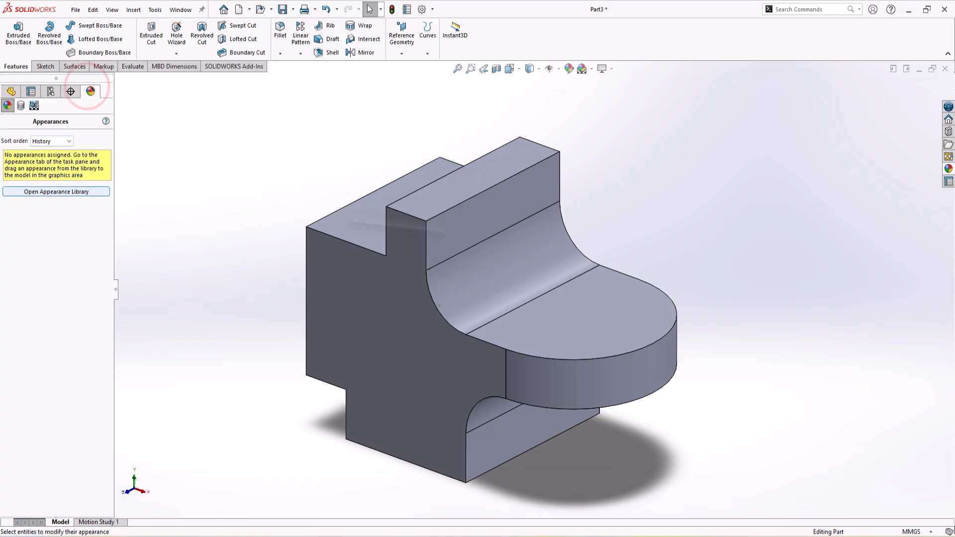
# Step: Apply a purple appearance to the whole part with RGB values 180, 143, 255, and collapse the appearance library
pyautogui.rightClick(519, 255)
pyautogui.click(606, 224)
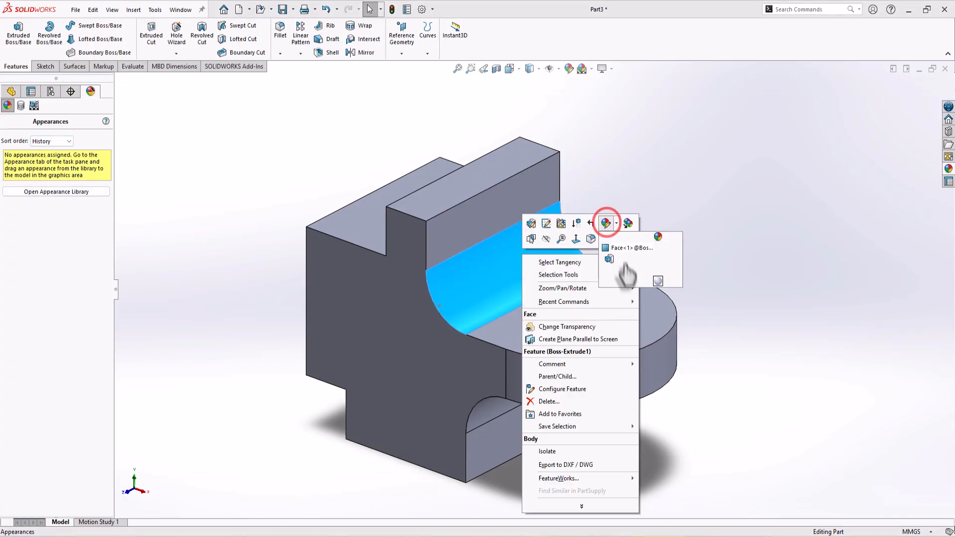
pyautogui.click(628, 281)
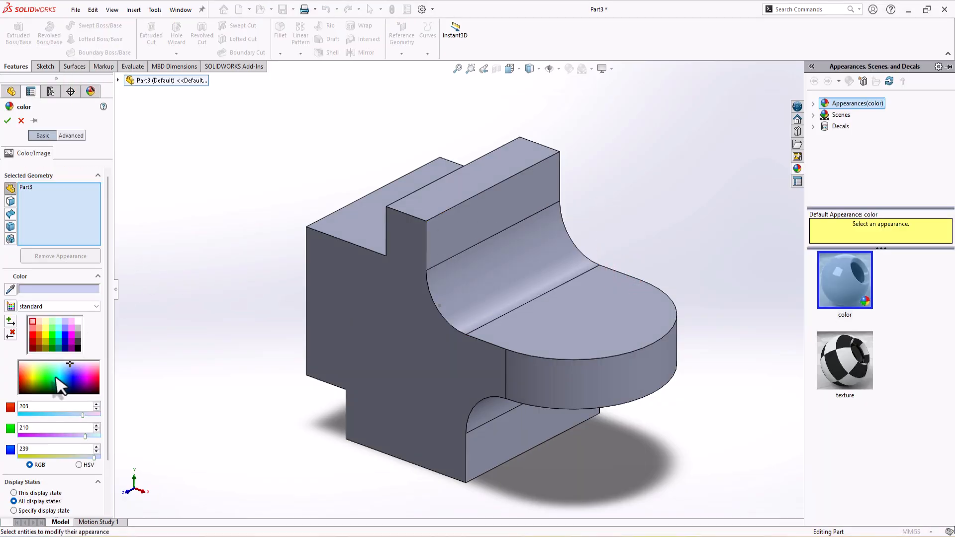
pyautogui.moveTo(56, 377); pyautogui.dragTo(76, 368)
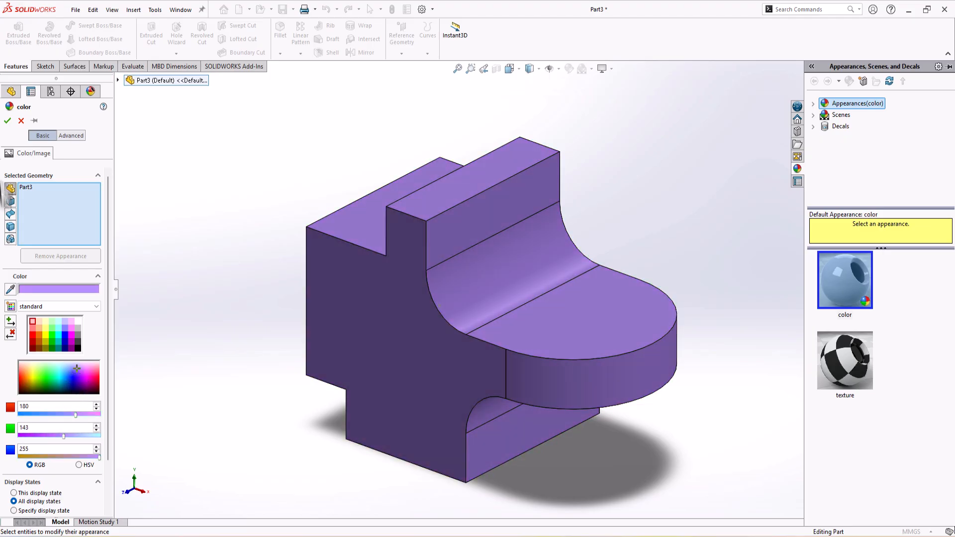
pyautogui.click(7, 120)
pyautogui.scroll(2, 495, 315)
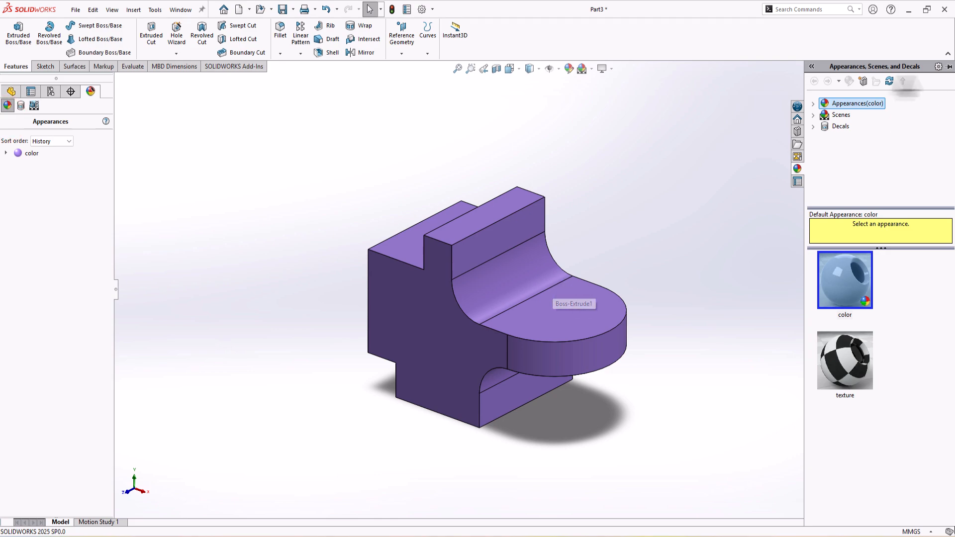
pyautogui.click(811, 67)
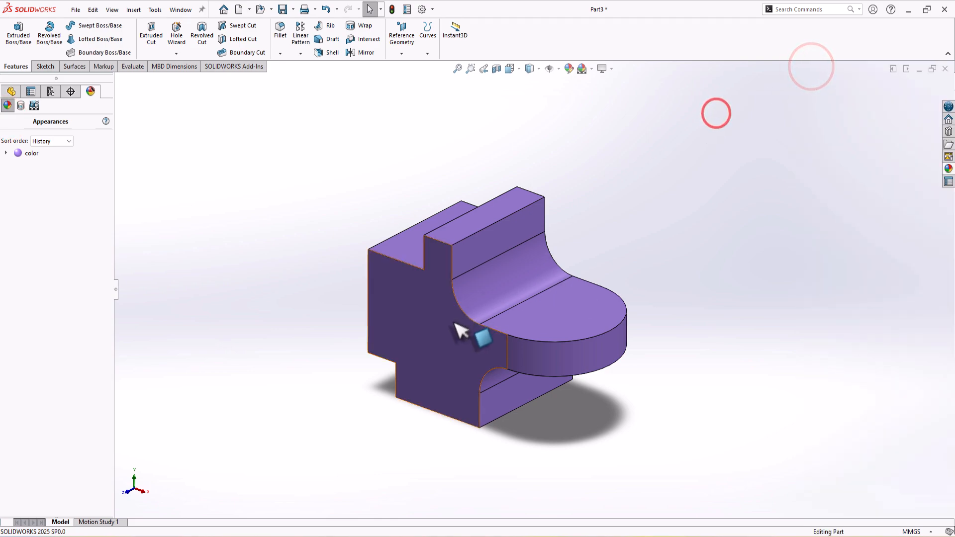
# Step: Examine the part from the top in wireframe and with hidden lines visible
pyautogui.moveTo(459, 330); pyautogui.dragTo(448, 309, button='middle')
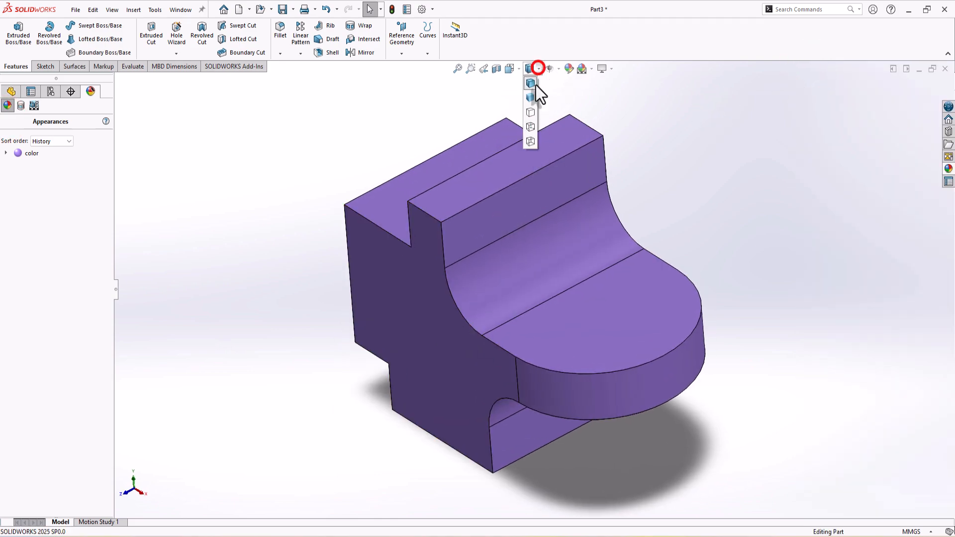
pyautogui.click(530, 142)
pyautogui.scroll(3, 530, 273)
pyautogui.press('space')
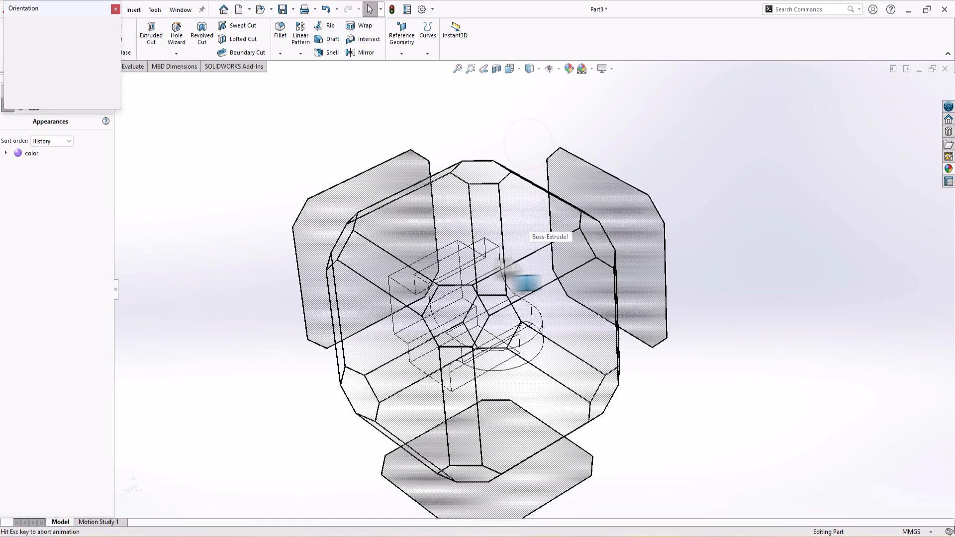
pyautogui.click(431, 267)
pyautogui.moveTo(510, 277); pyautogui.dragTo(485, 319, button='middle')
pyautogui.press('space')
pyautogui.click(427, 321)
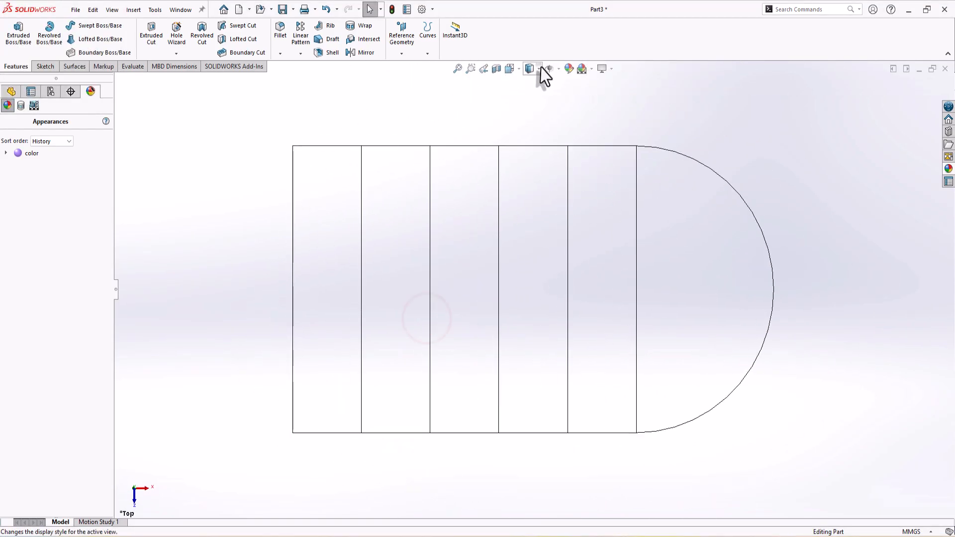
pyautogui.click(530, 126)
pyautogui.scroll(2, 537, 282)
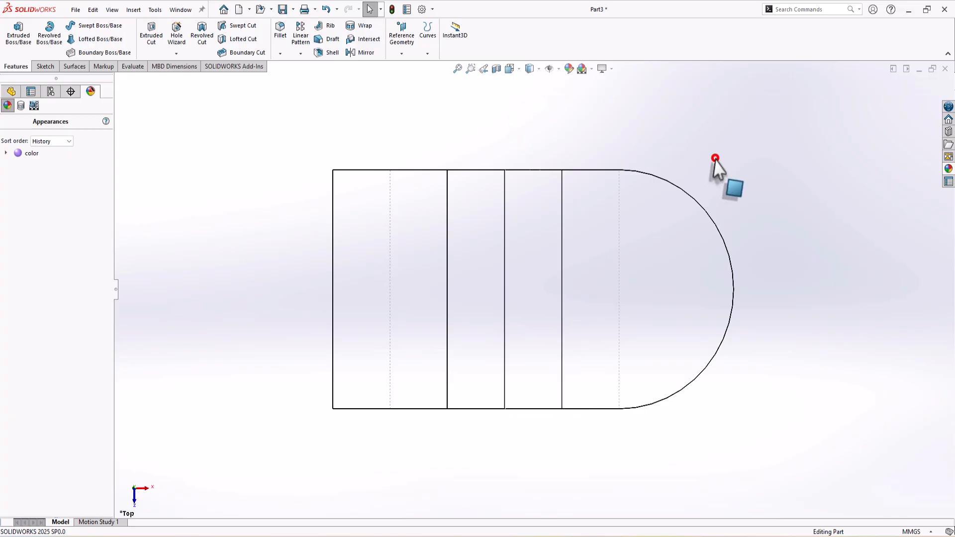
# Step: Orient the part to the Front view and compare it with the front view in the solidworks-exer.pdf drawing
pyautogui.press('space')
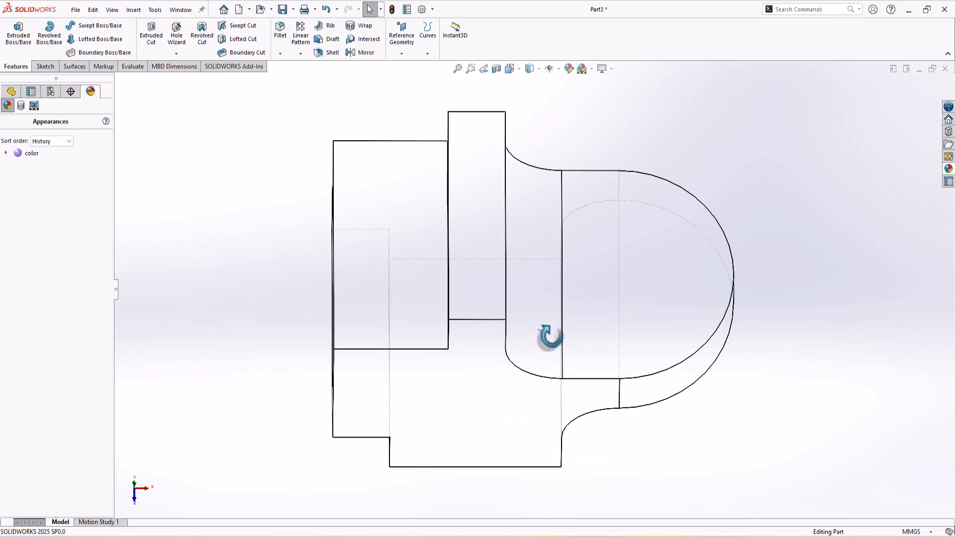
pyautogui.click(431, 419)
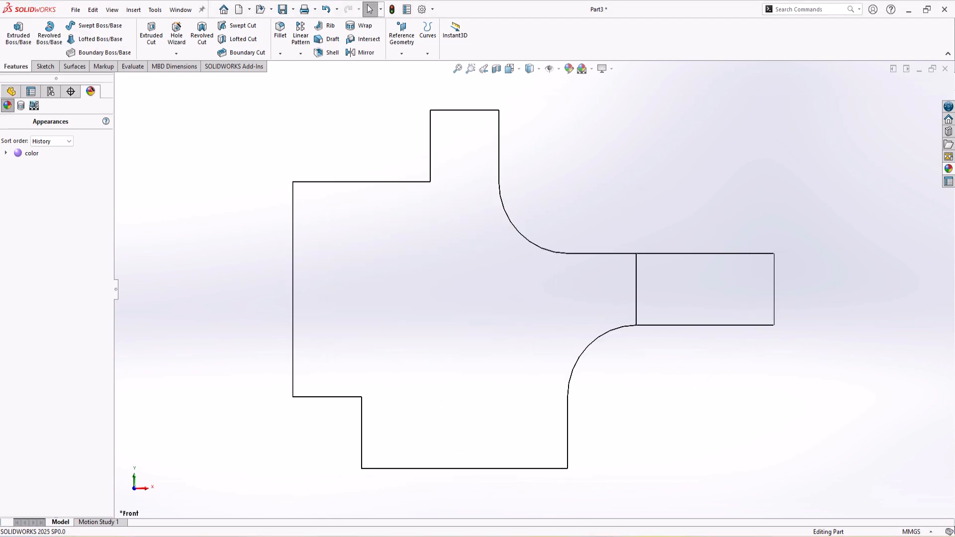
pyautogui.hotkey('alt', 'Tab')
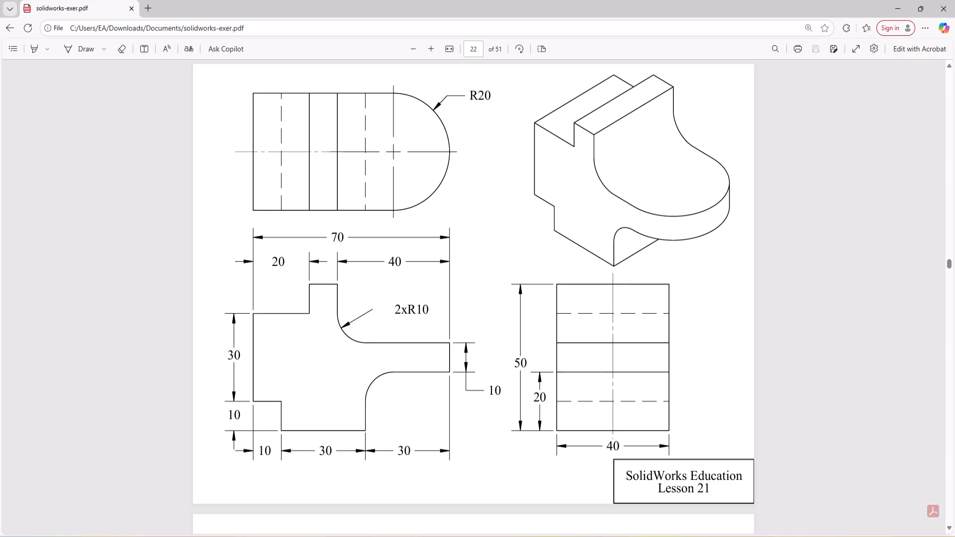
pyautogui.hotkey('alt', 'Tab')
# Step: Orient the part to the Right view and compare it with the side view in the solidworks-exer.pdf drawing
pyautogui.press('space')
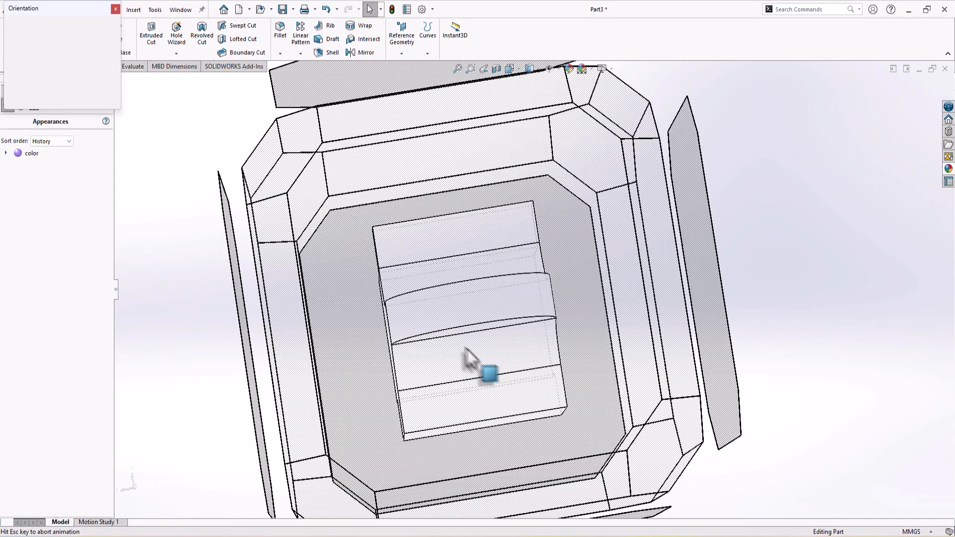
pyautogui.click(453, 340)
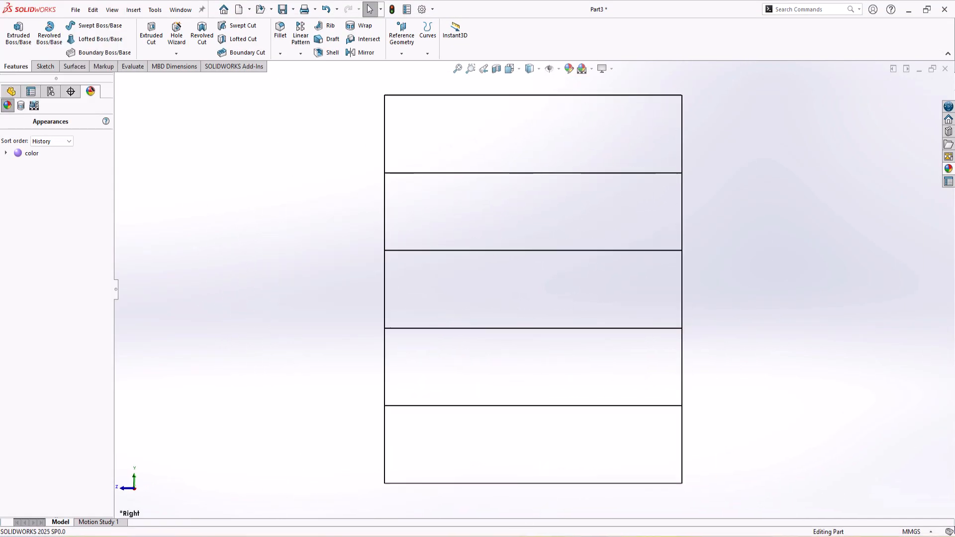
pyautogui.hotkey('alt', 'Tab')
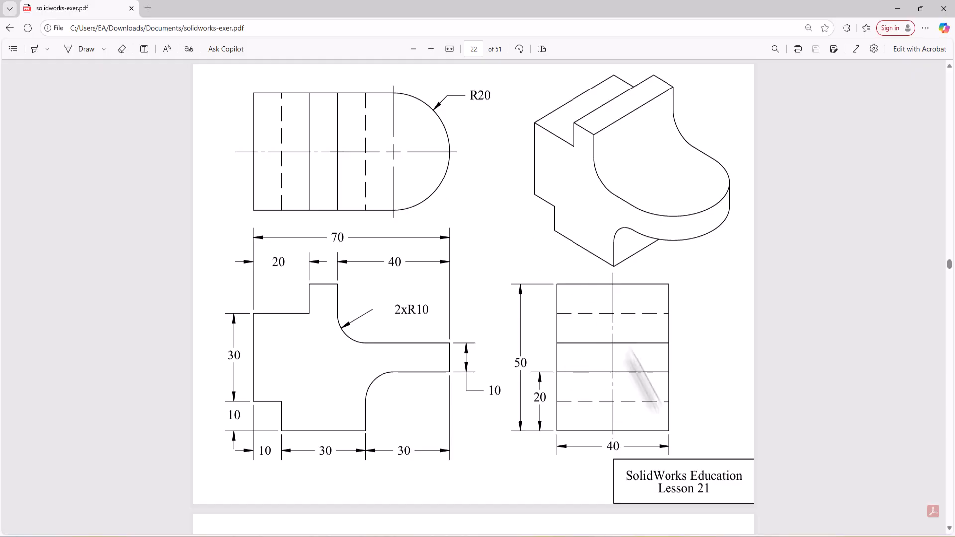
pyautogui.hotkey('alt', 'Tab')
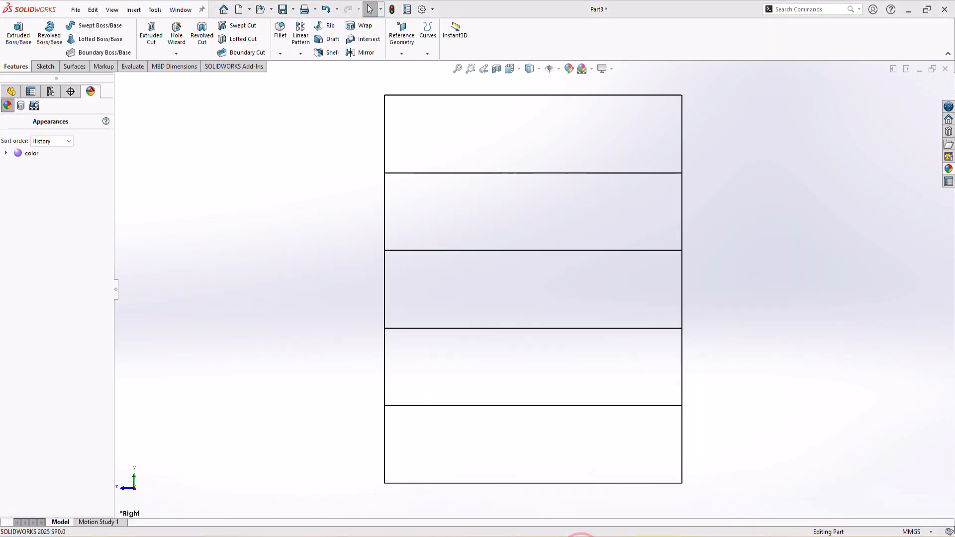
pyautogui.hotkey('alt', 'Tab')
pyautogui.hotkey('alt', 'Tab')
# Step: Orient the part to the Top view and compare it with the top view in the solidworks-exer.pdf drawing
pyautogui.moveTo(497, 342)
pyautogui.mouseDown(button='middle')
pyautogui.moveTo(491, 390)
pyautogui.moveTo(473, 410)
pyautogui.moveTo(463, 366)
pyautogui.moveTo(476, 382)
pyautogui.mouseUp(button='middle')
pyautogui.press('space')
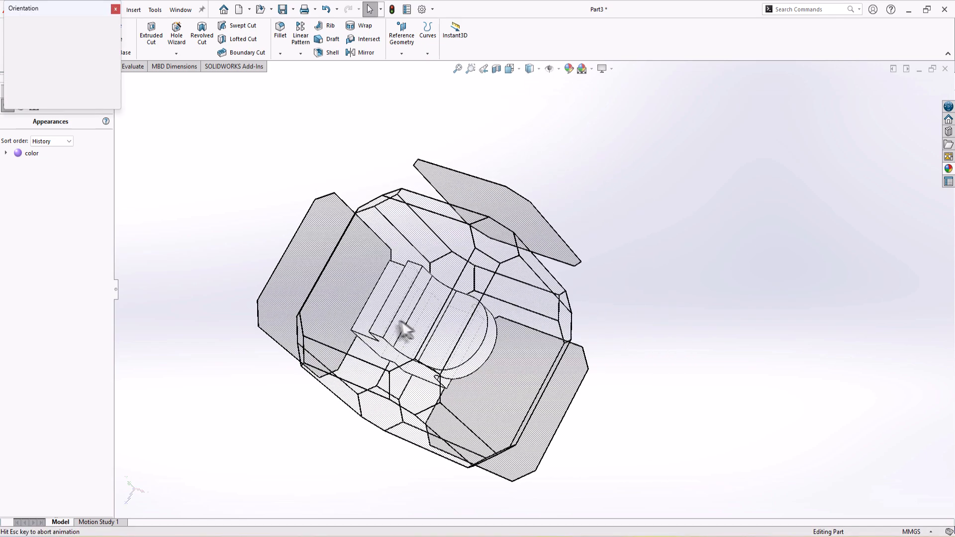
pyautogui.click(392, 319)
pyautogui.click(568, 535)
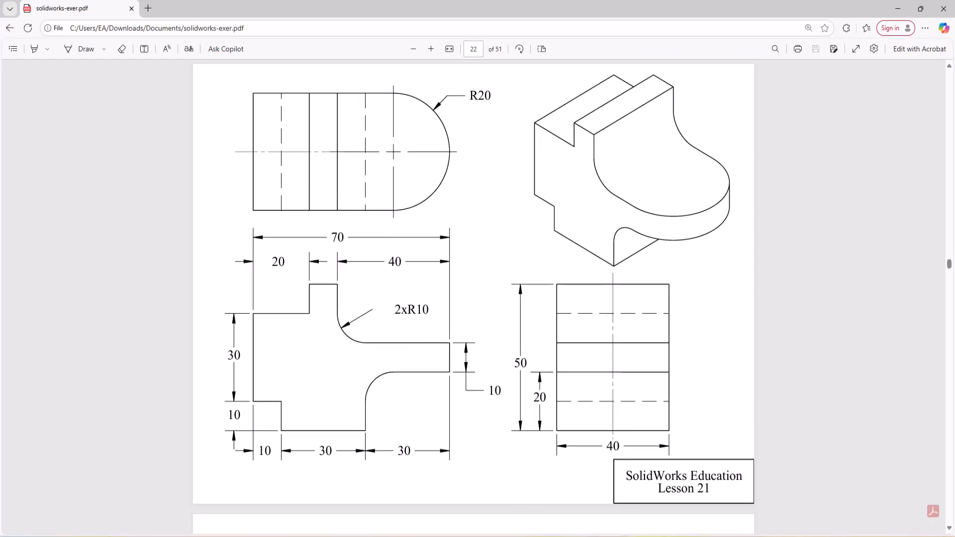
pyautogui.click(570, 534)
# Step: Orient the part to the Isometric view and compare it with the pictorial view in the solidworks-exer.pdf drawing
pyautogui.click(519, 67)
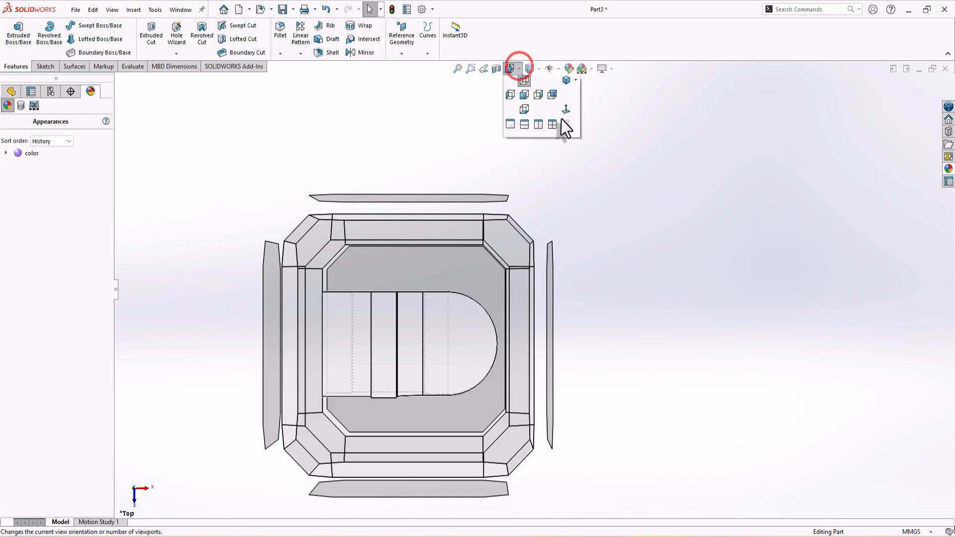
pyautogui.click(564, 101)
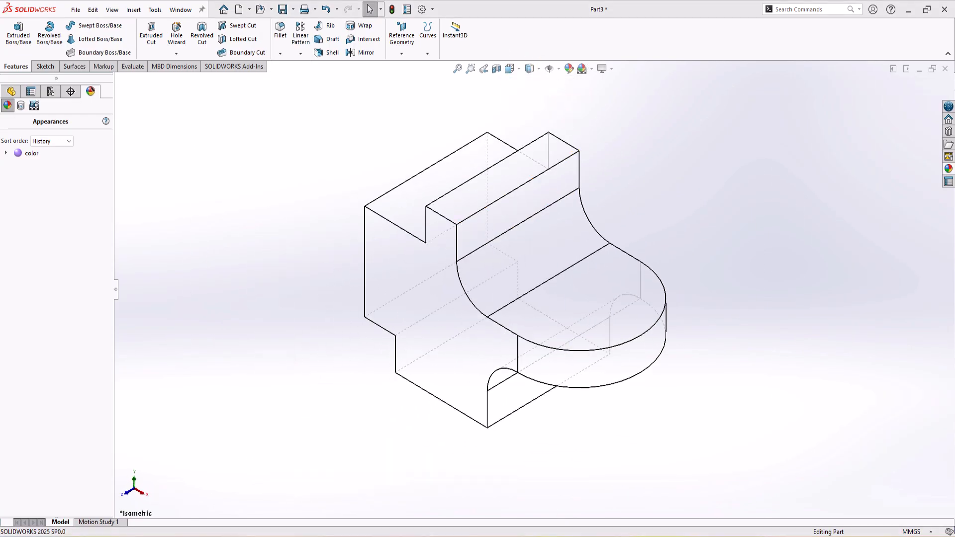
pyautogui.click(567, 534)
pyautogui.click(570, 534)
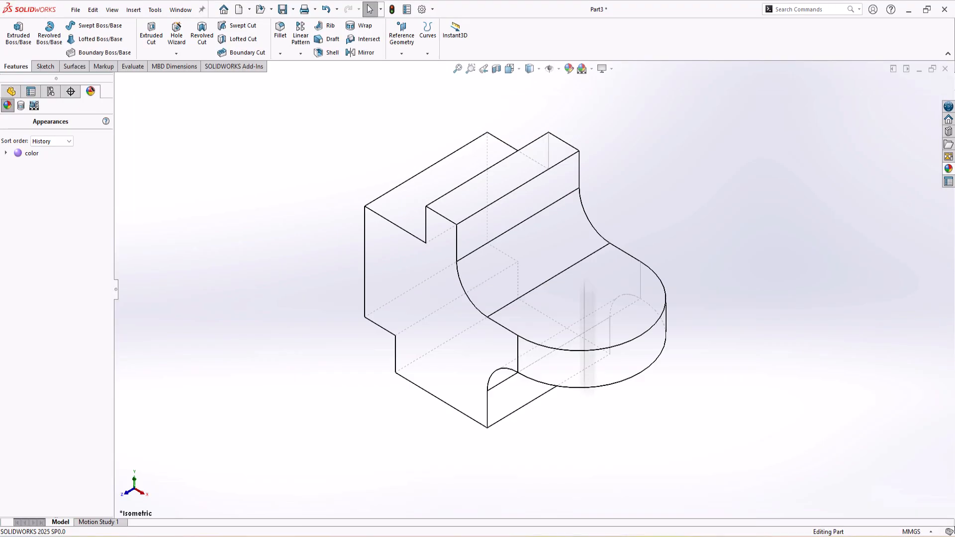
# Step: Set the part's display style to Shaded With Edges
pyautogui.click(540, 69)
pyautogui.click(530, 83)
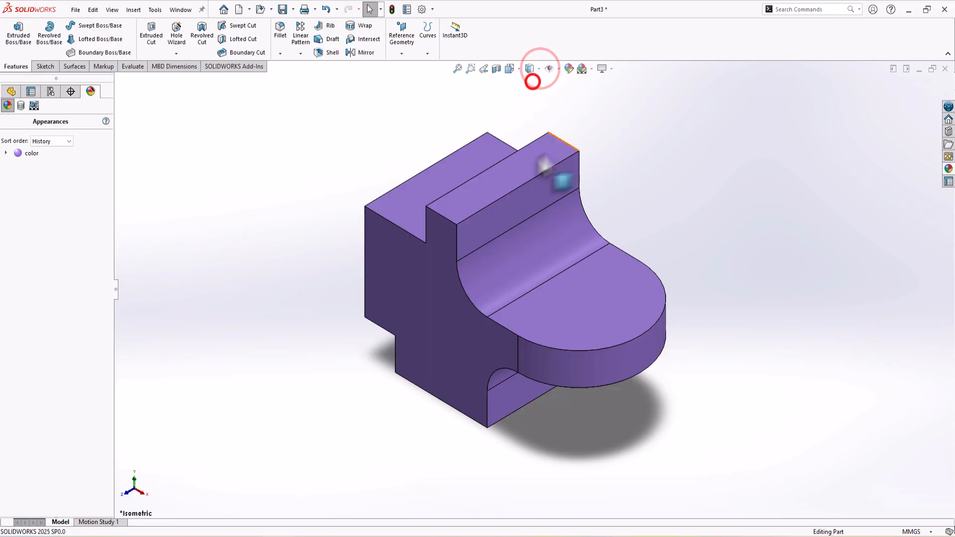
pyautogui.scroll(-2, 548, 227)
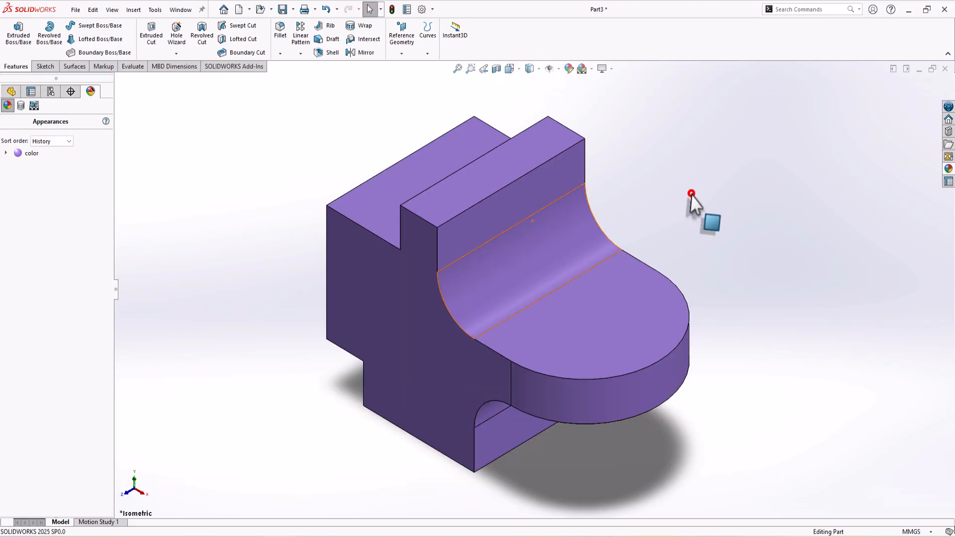